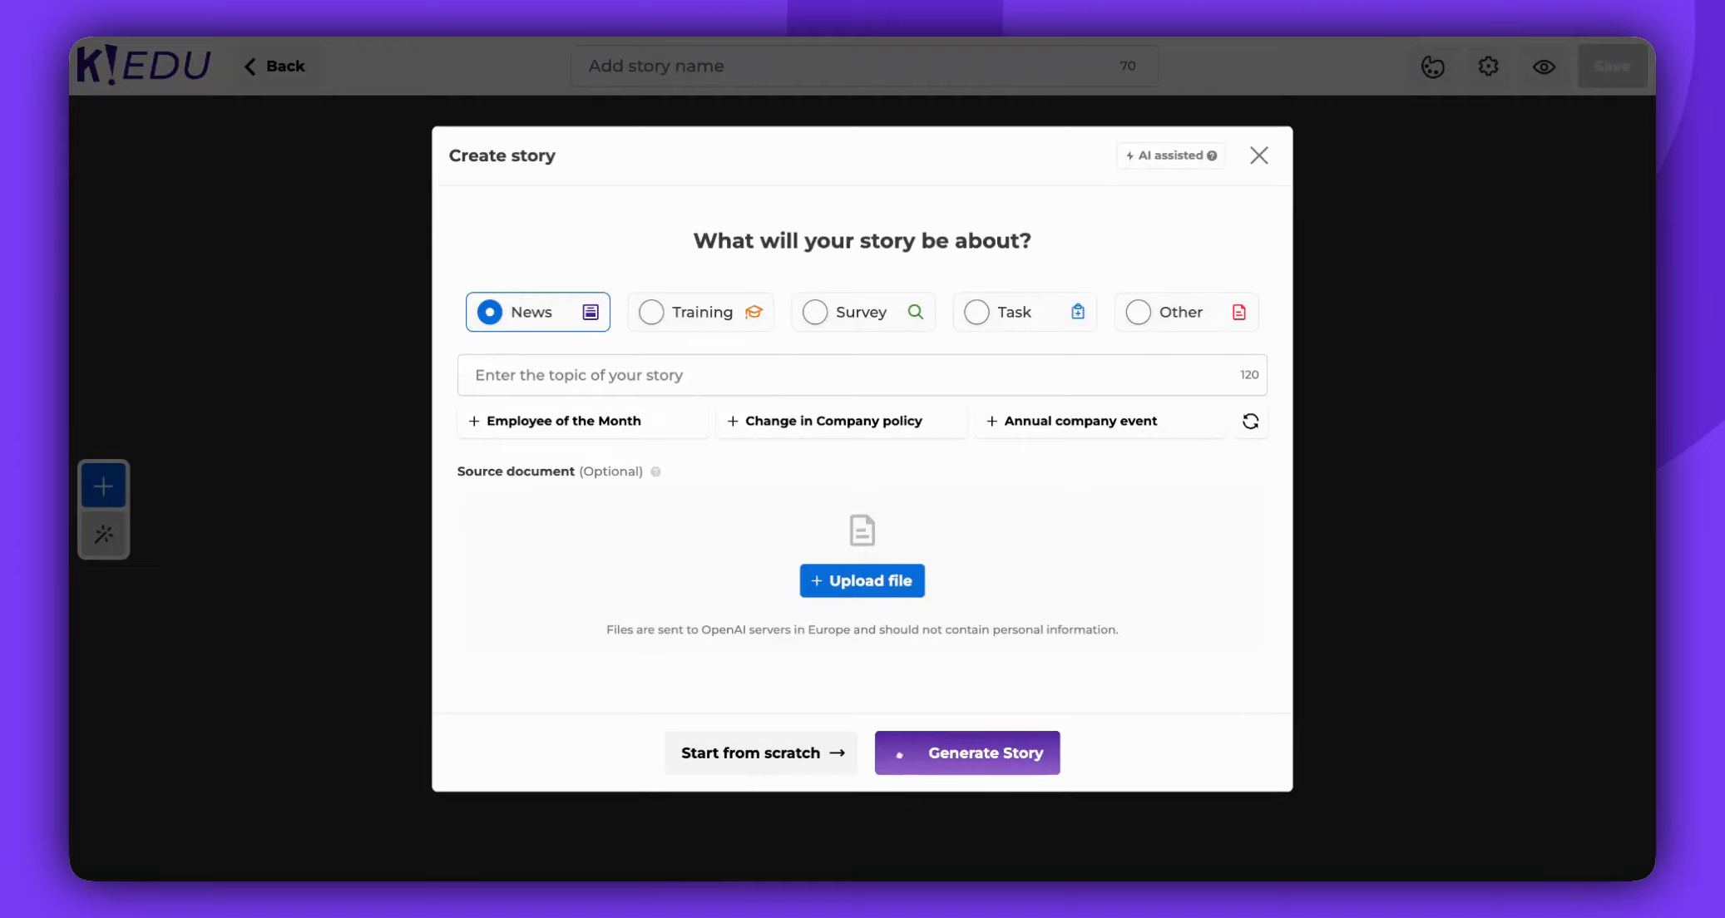
Step: Generate a News story on the topic "Interesting facts about Norway" from the source document A_Brief_History_of_Norway
click(789, 370)
text(Interesting facts )
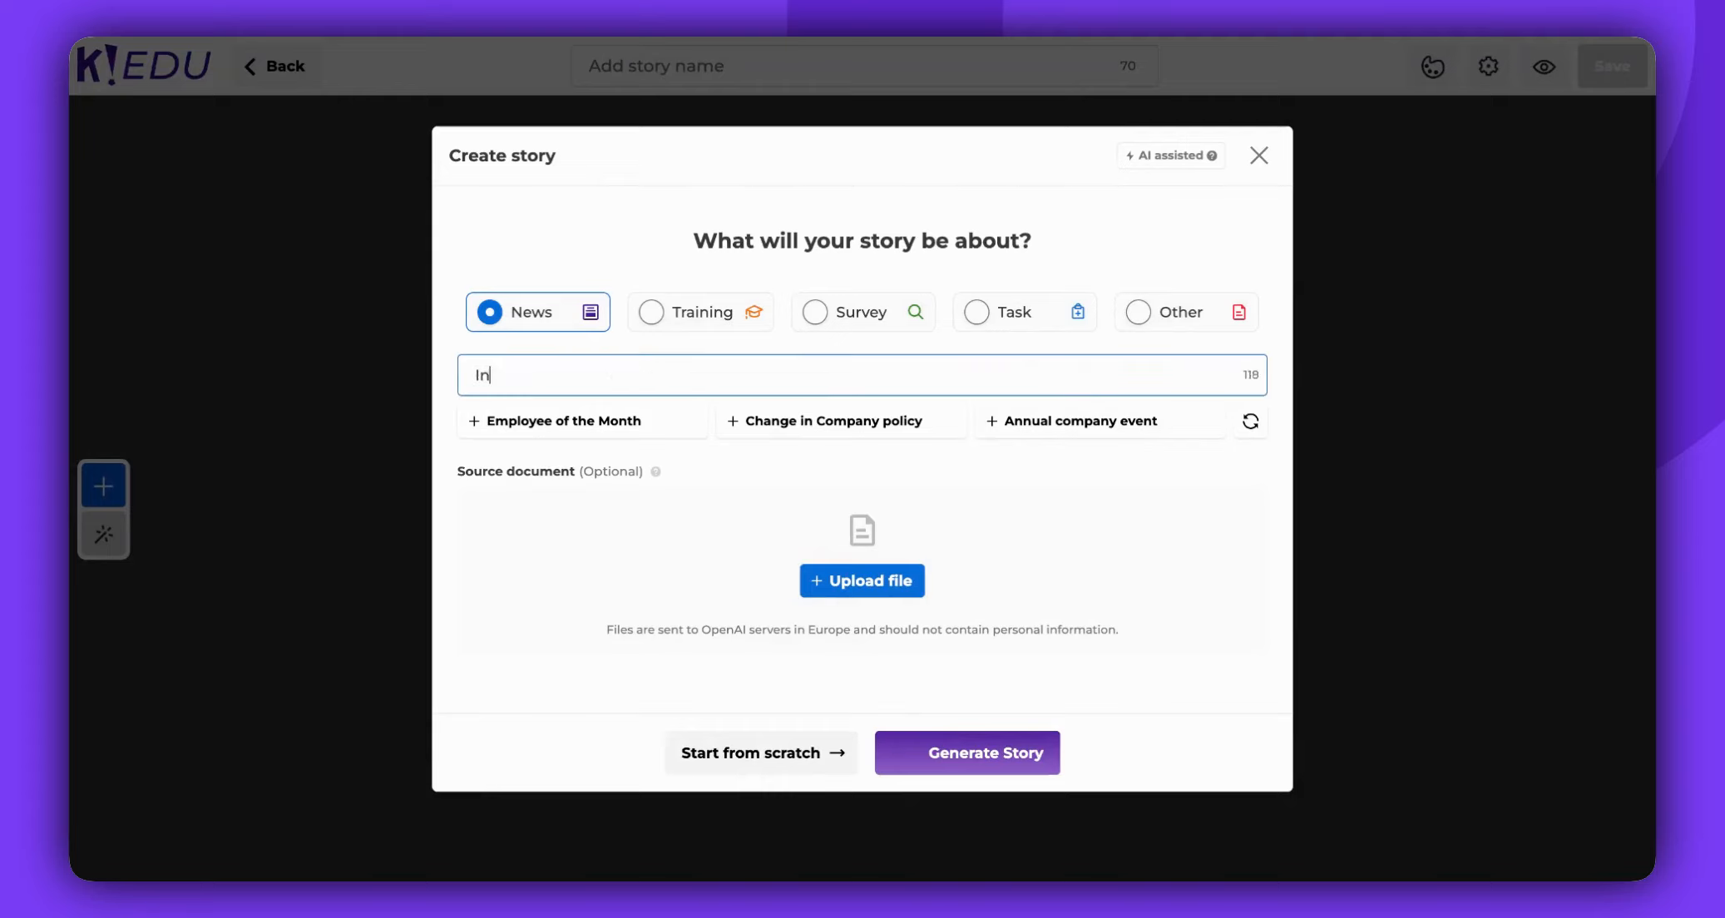
text(about Norway)
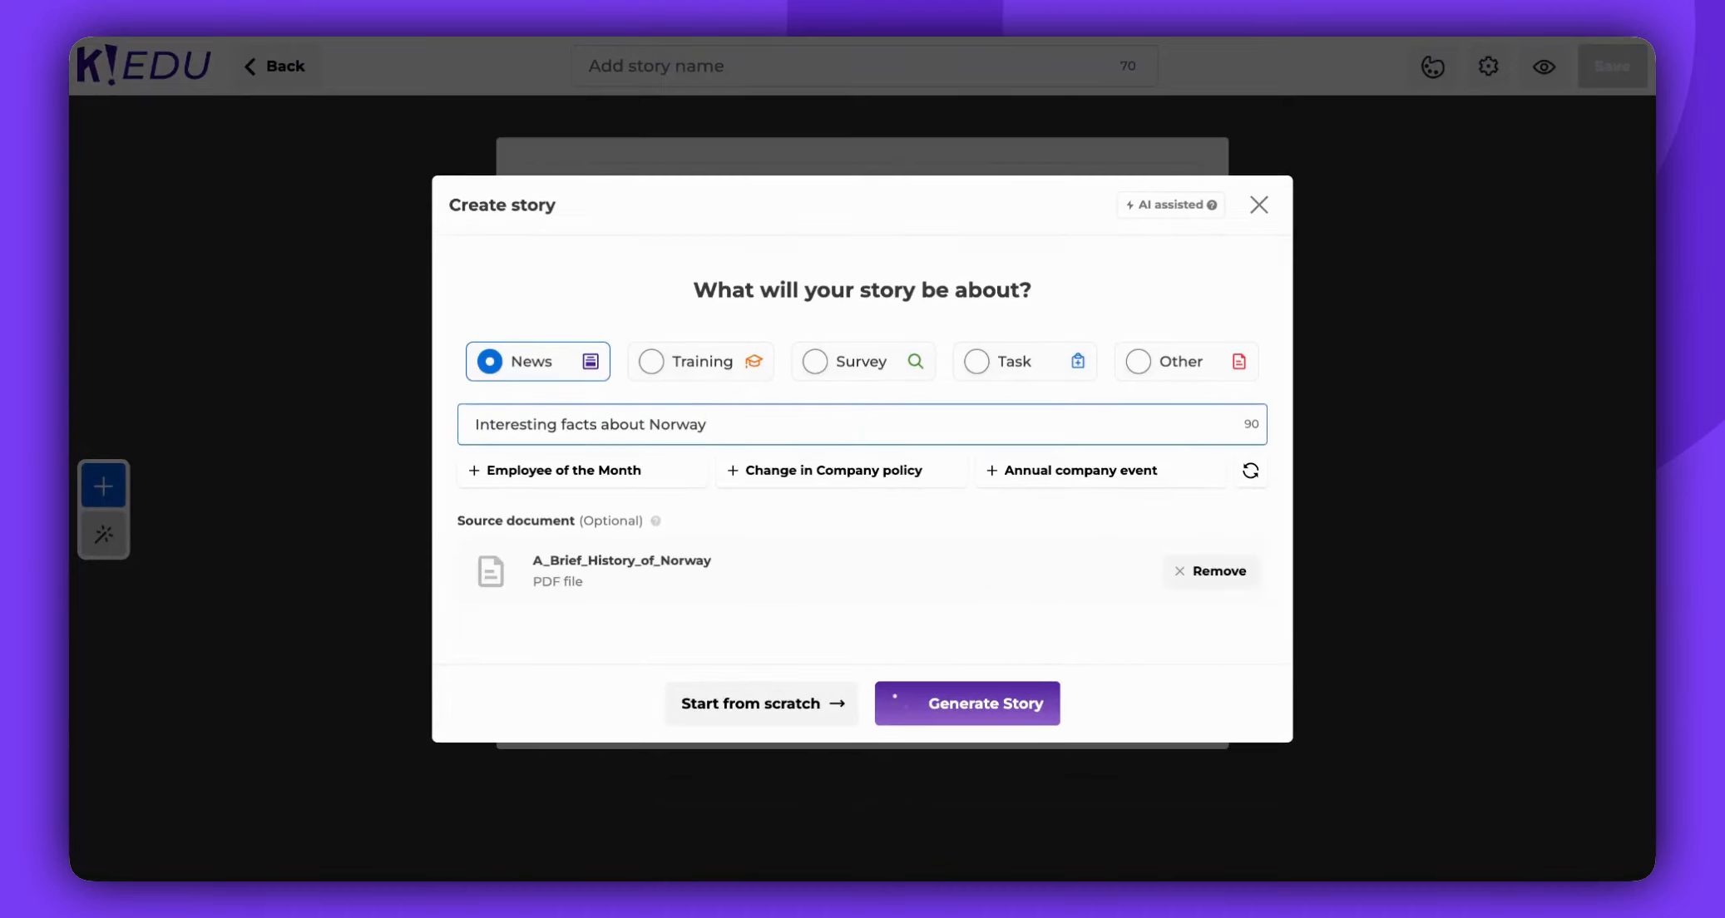
click(979, 716)
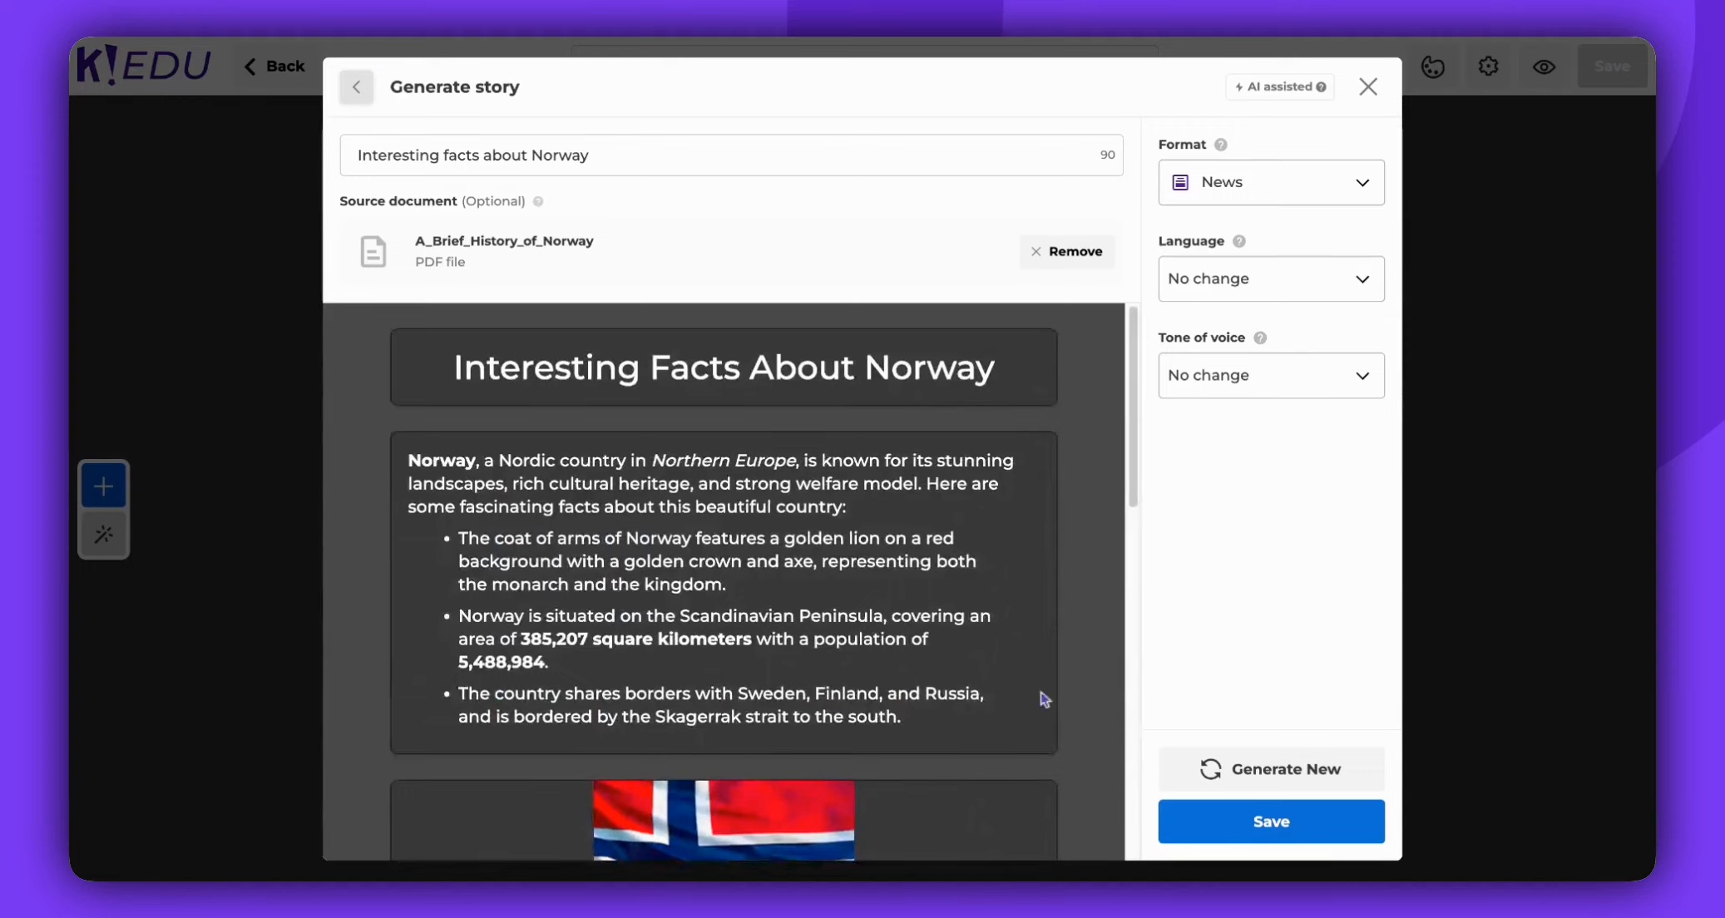
Step: Regenerate the Norway story in the Other format with an Informative tone of voice, and save it
click(1341, 204)
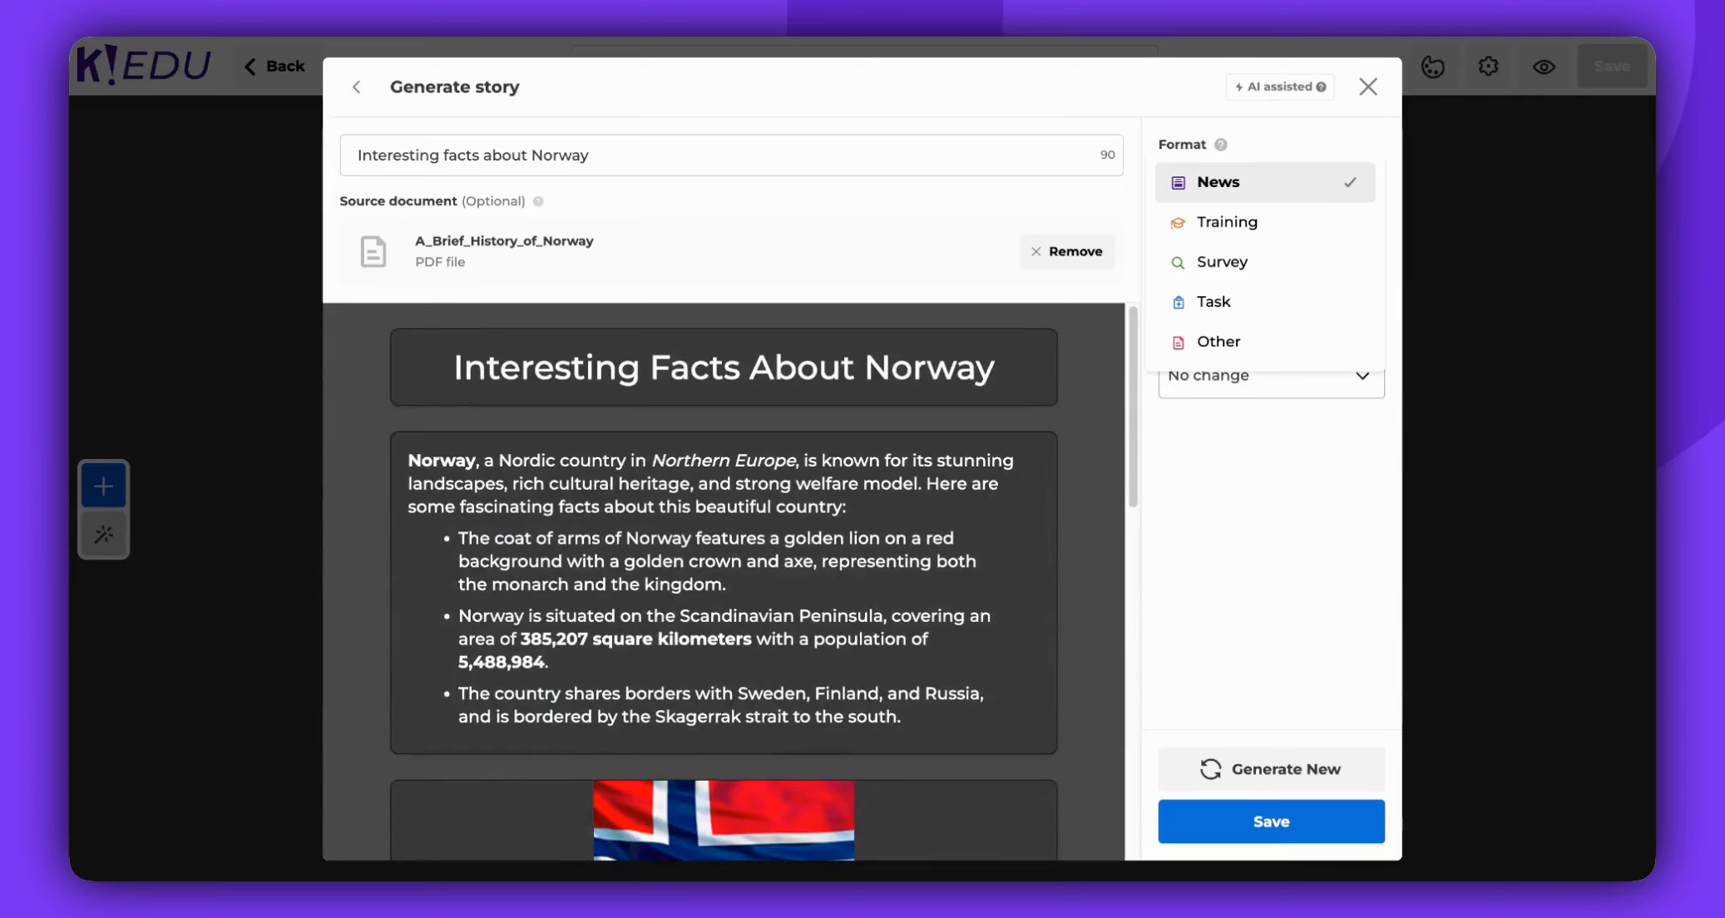
click(1243, 342)
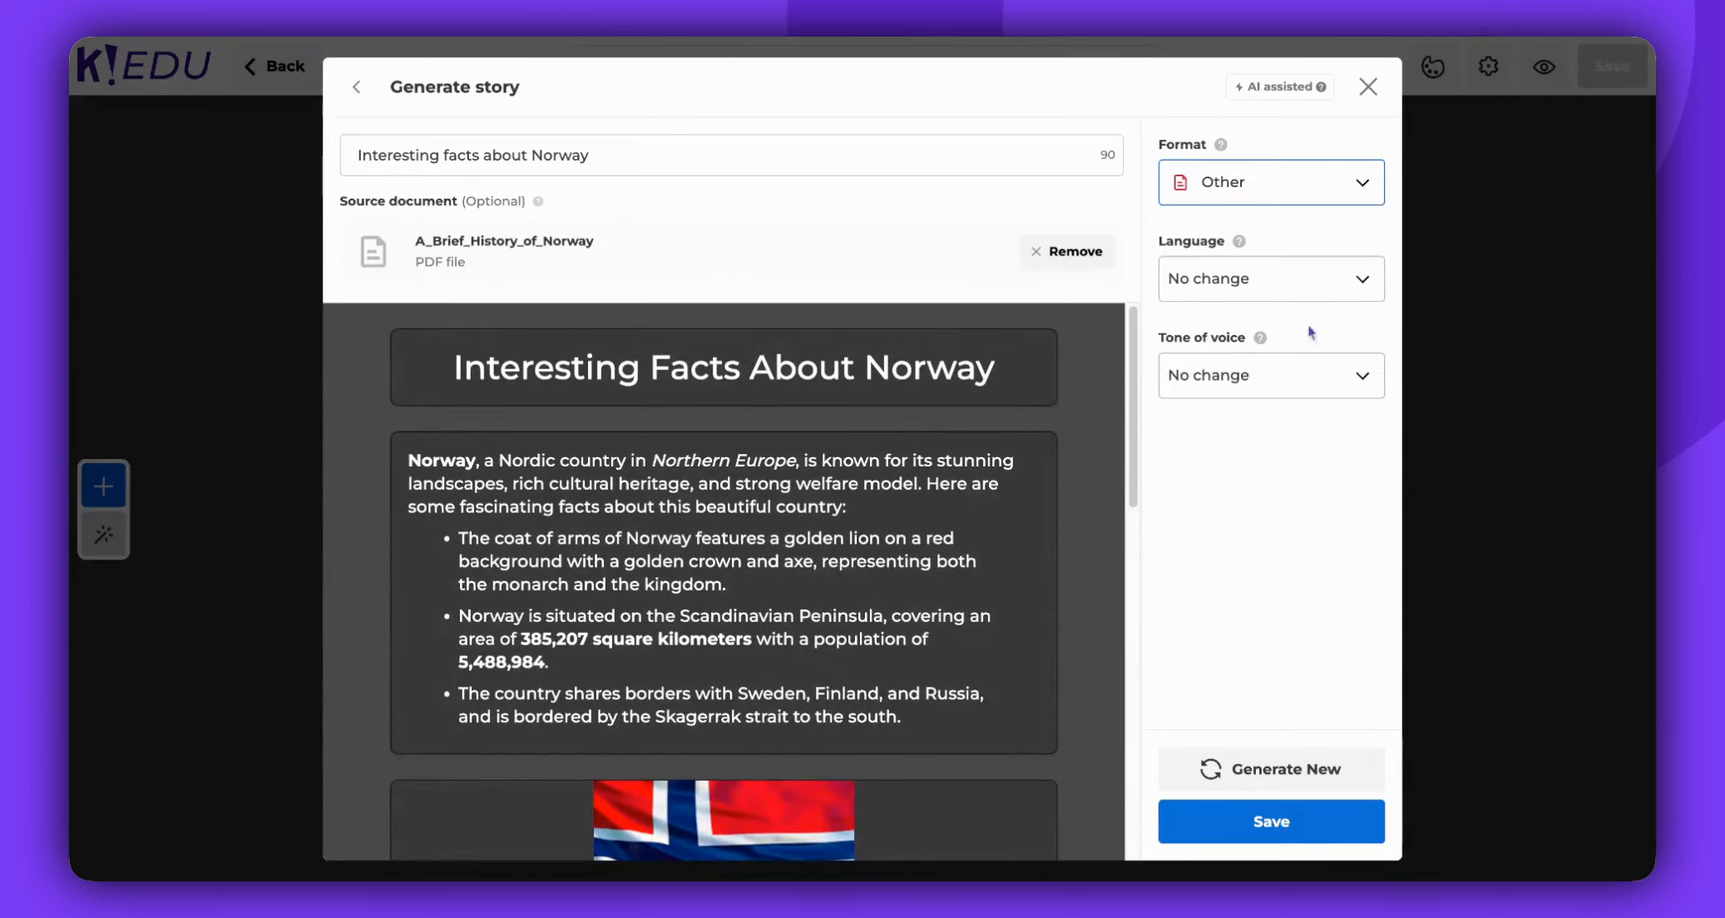
click(1318, 287)
click(1316, 283)
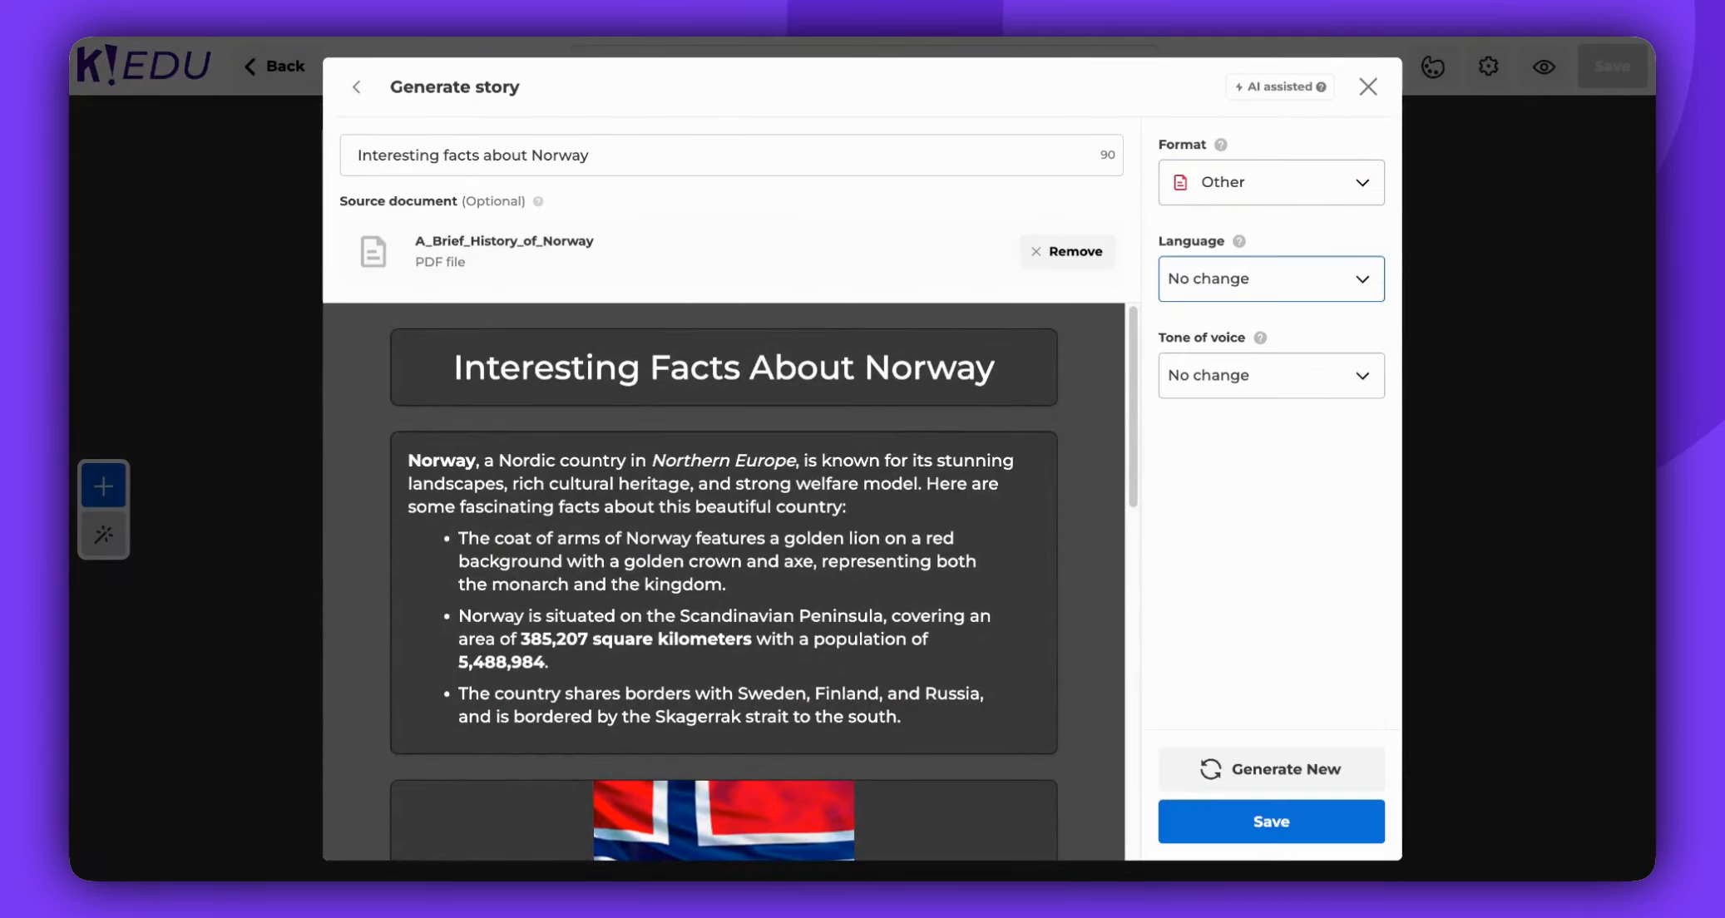
click(1316, 376)
click(1260, 572)
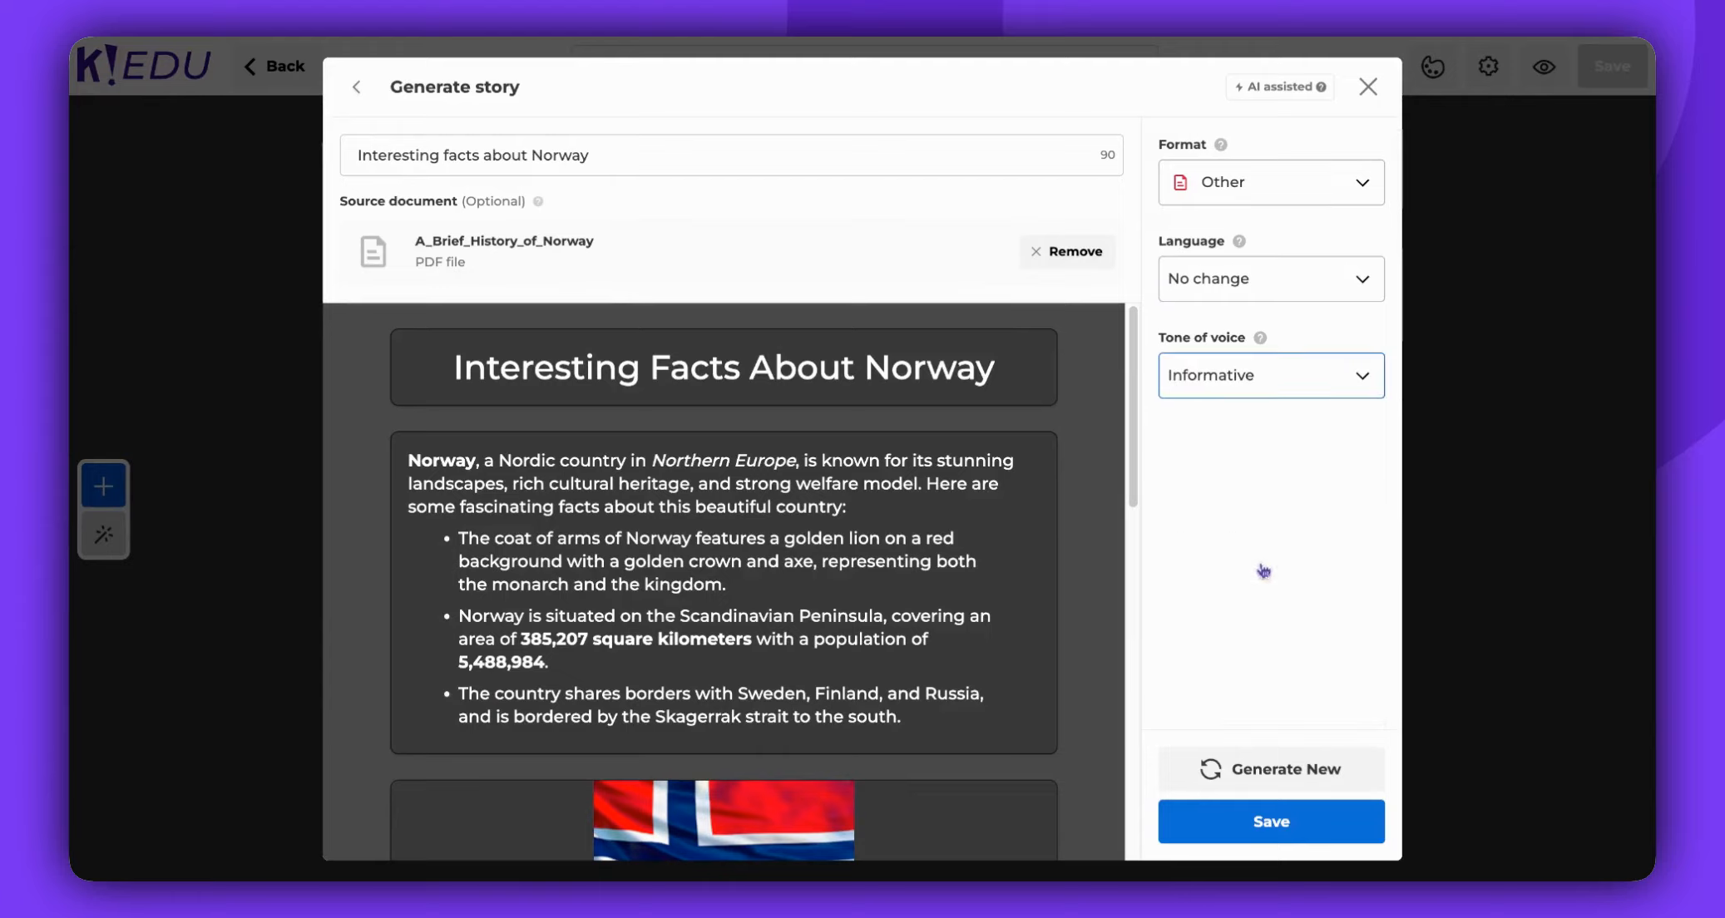
click(1341, 767)
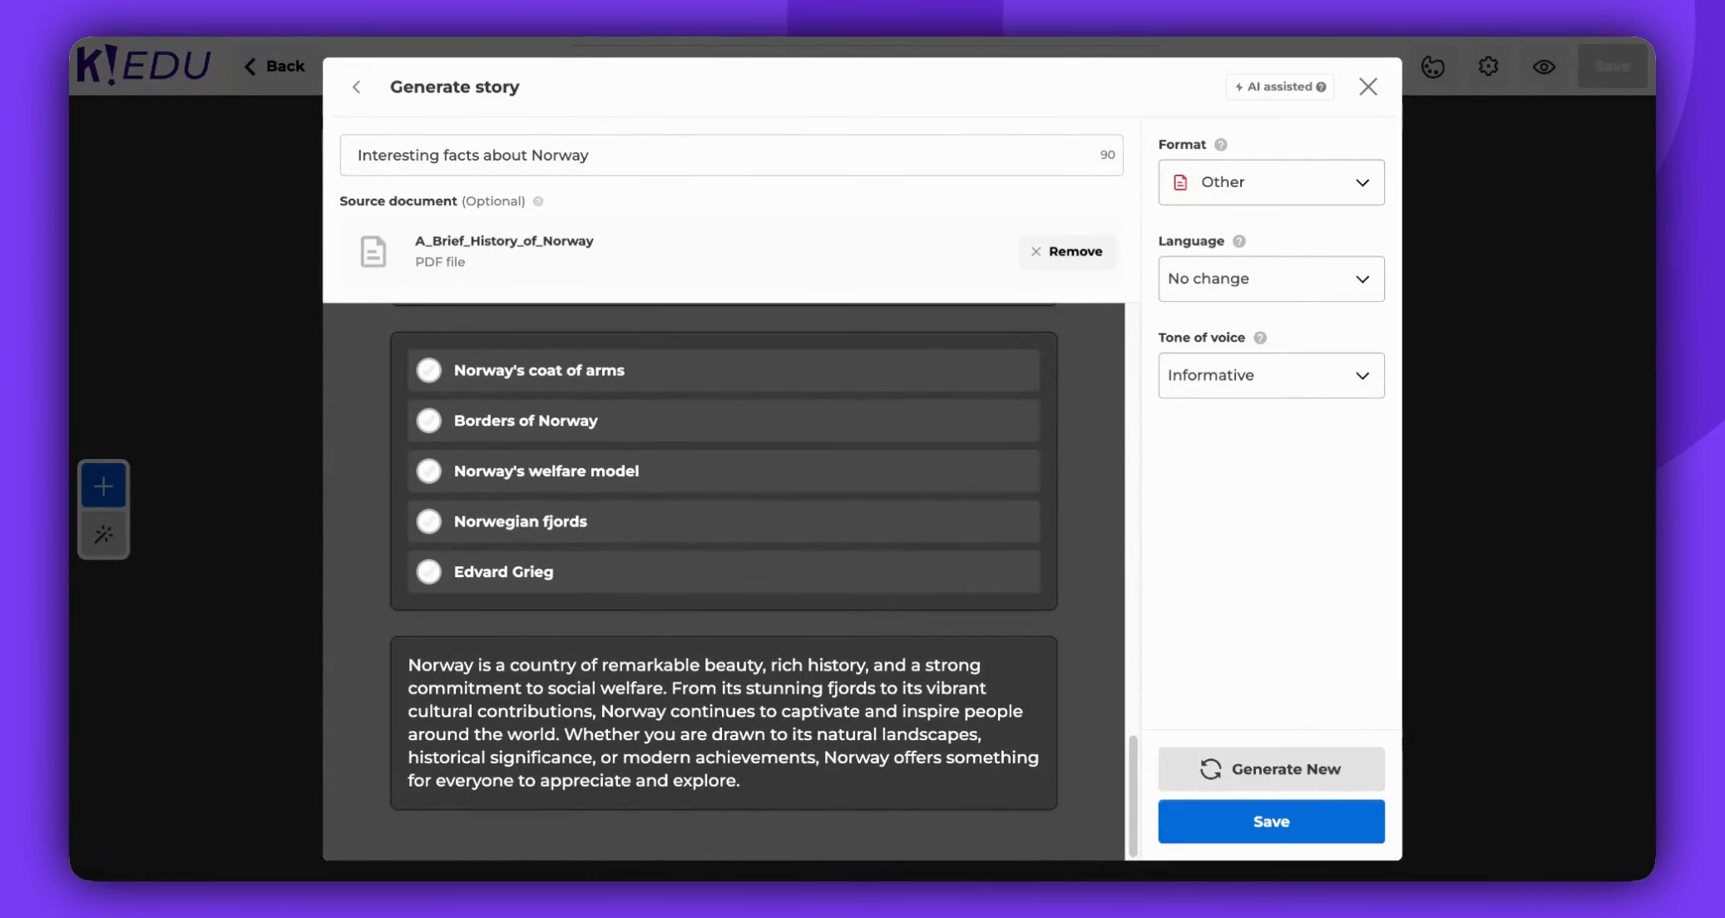
click(1347, 807)
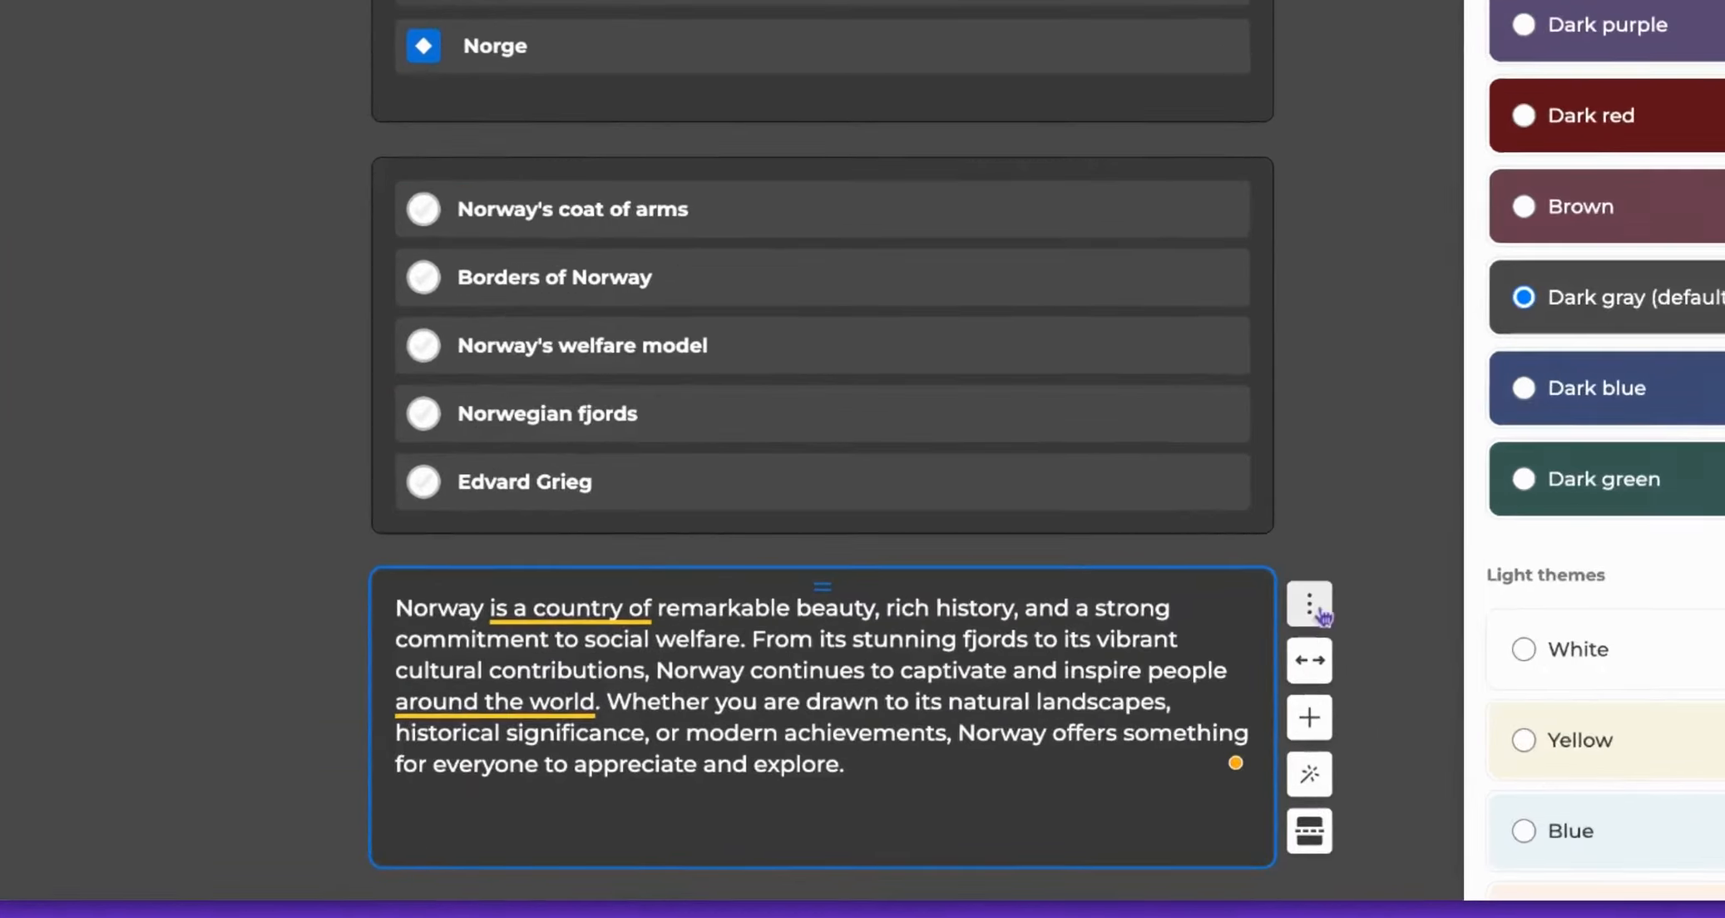
click(1215, 662)
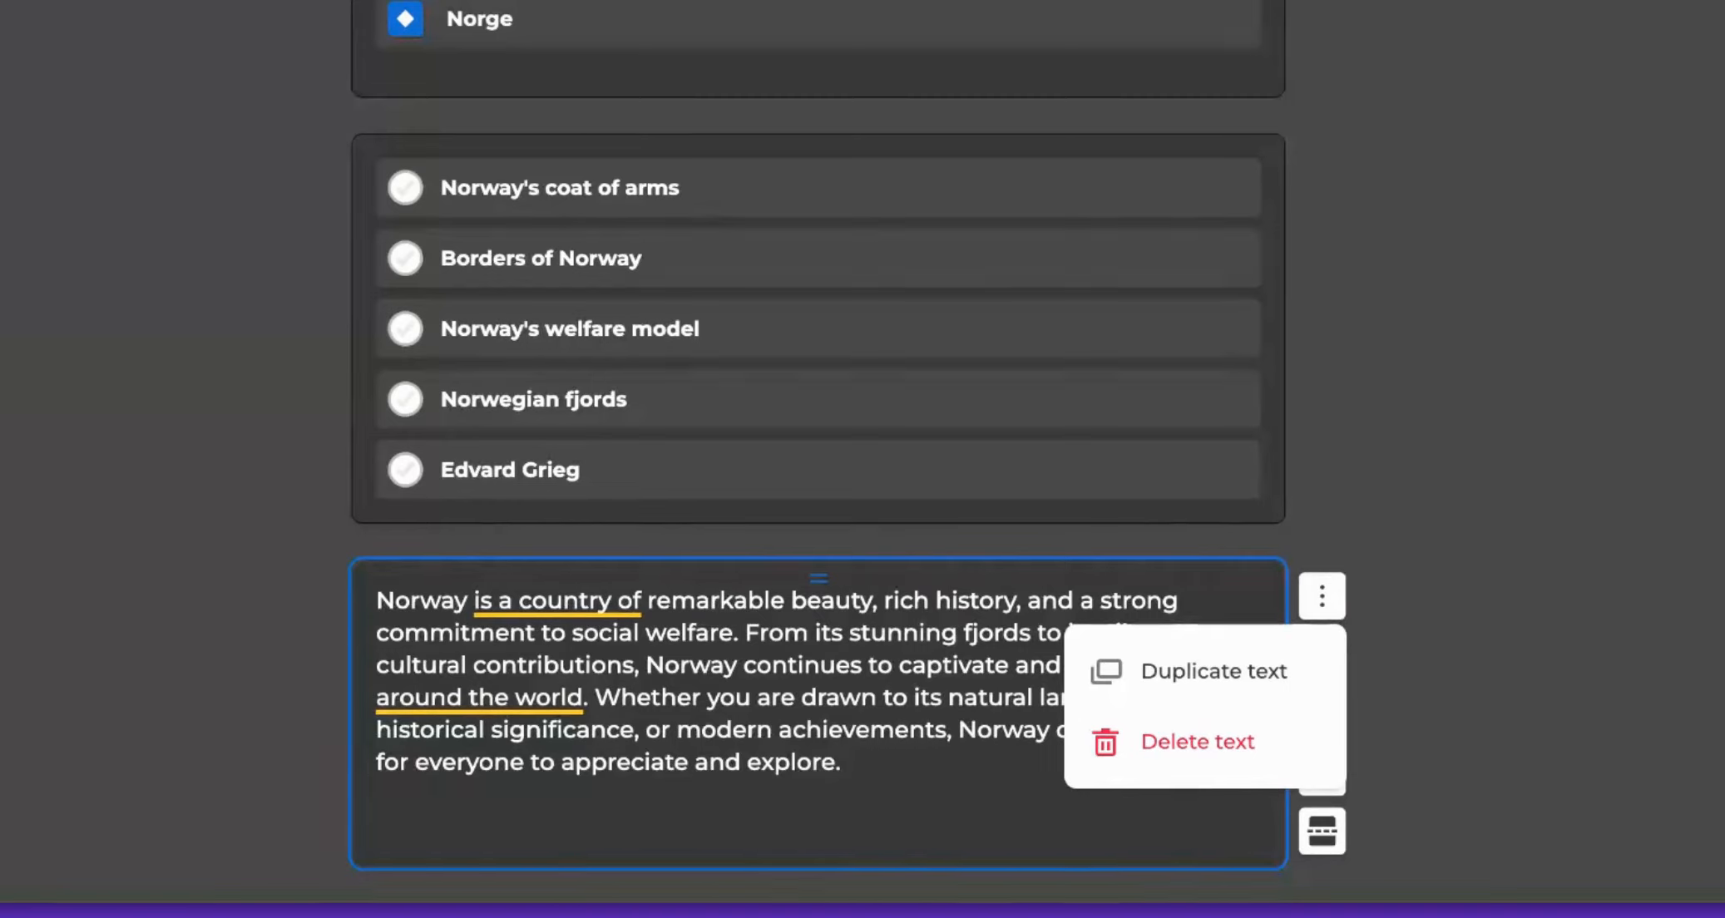
click(1323, 597)
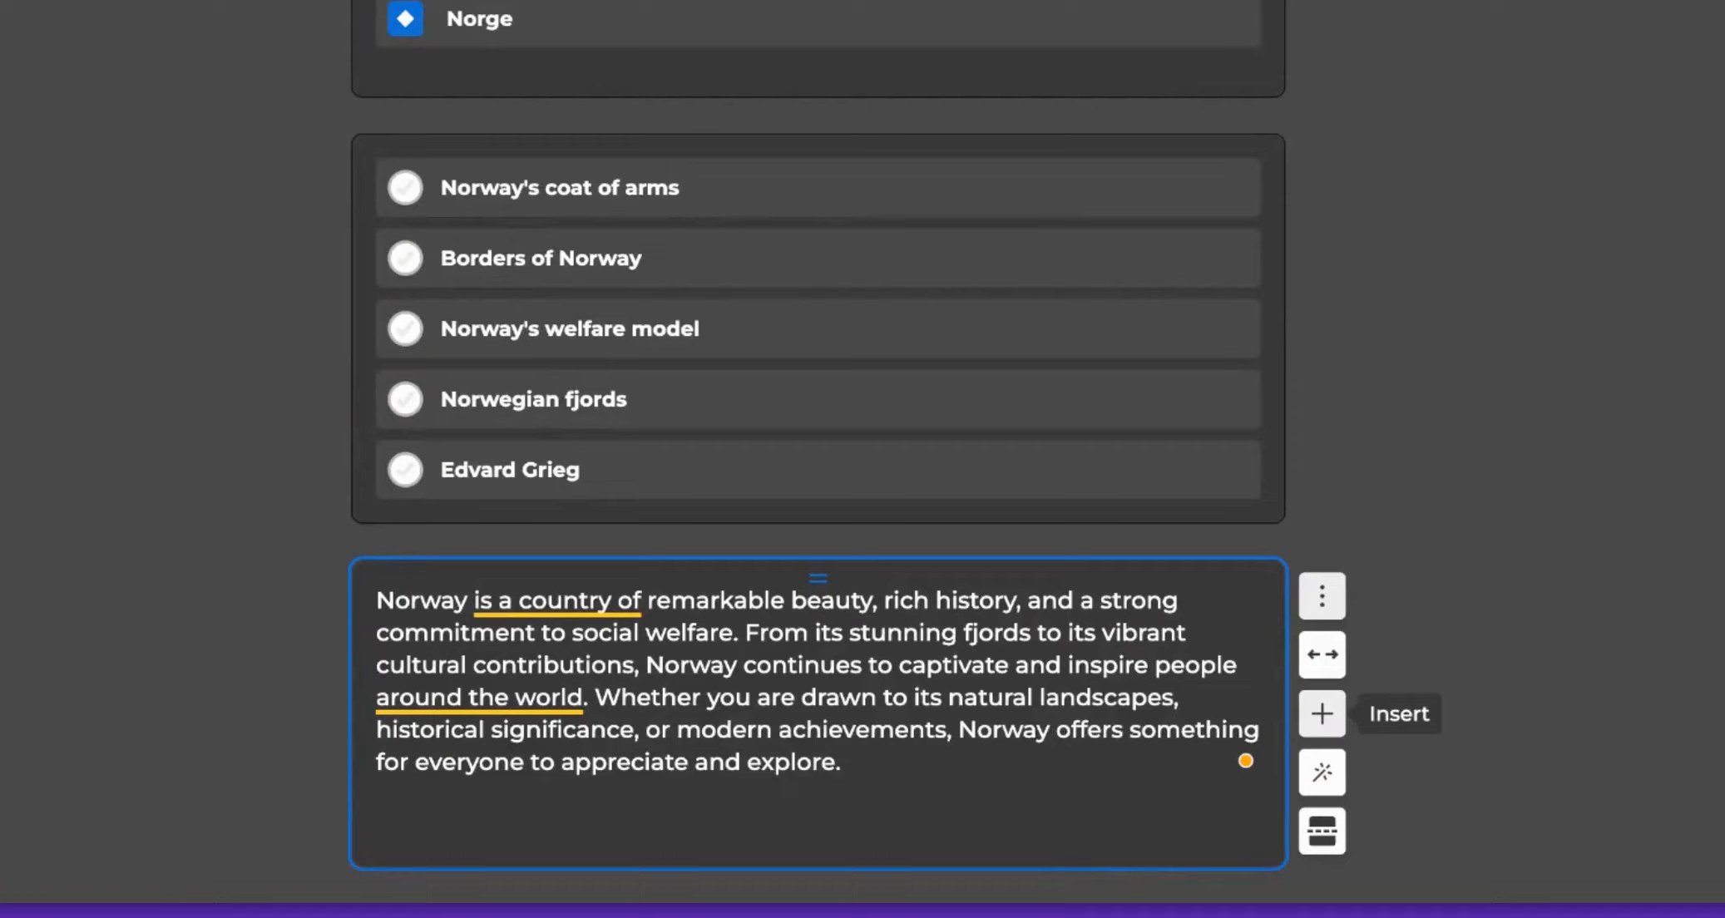
click(1321, 712)
click(1321, 715)
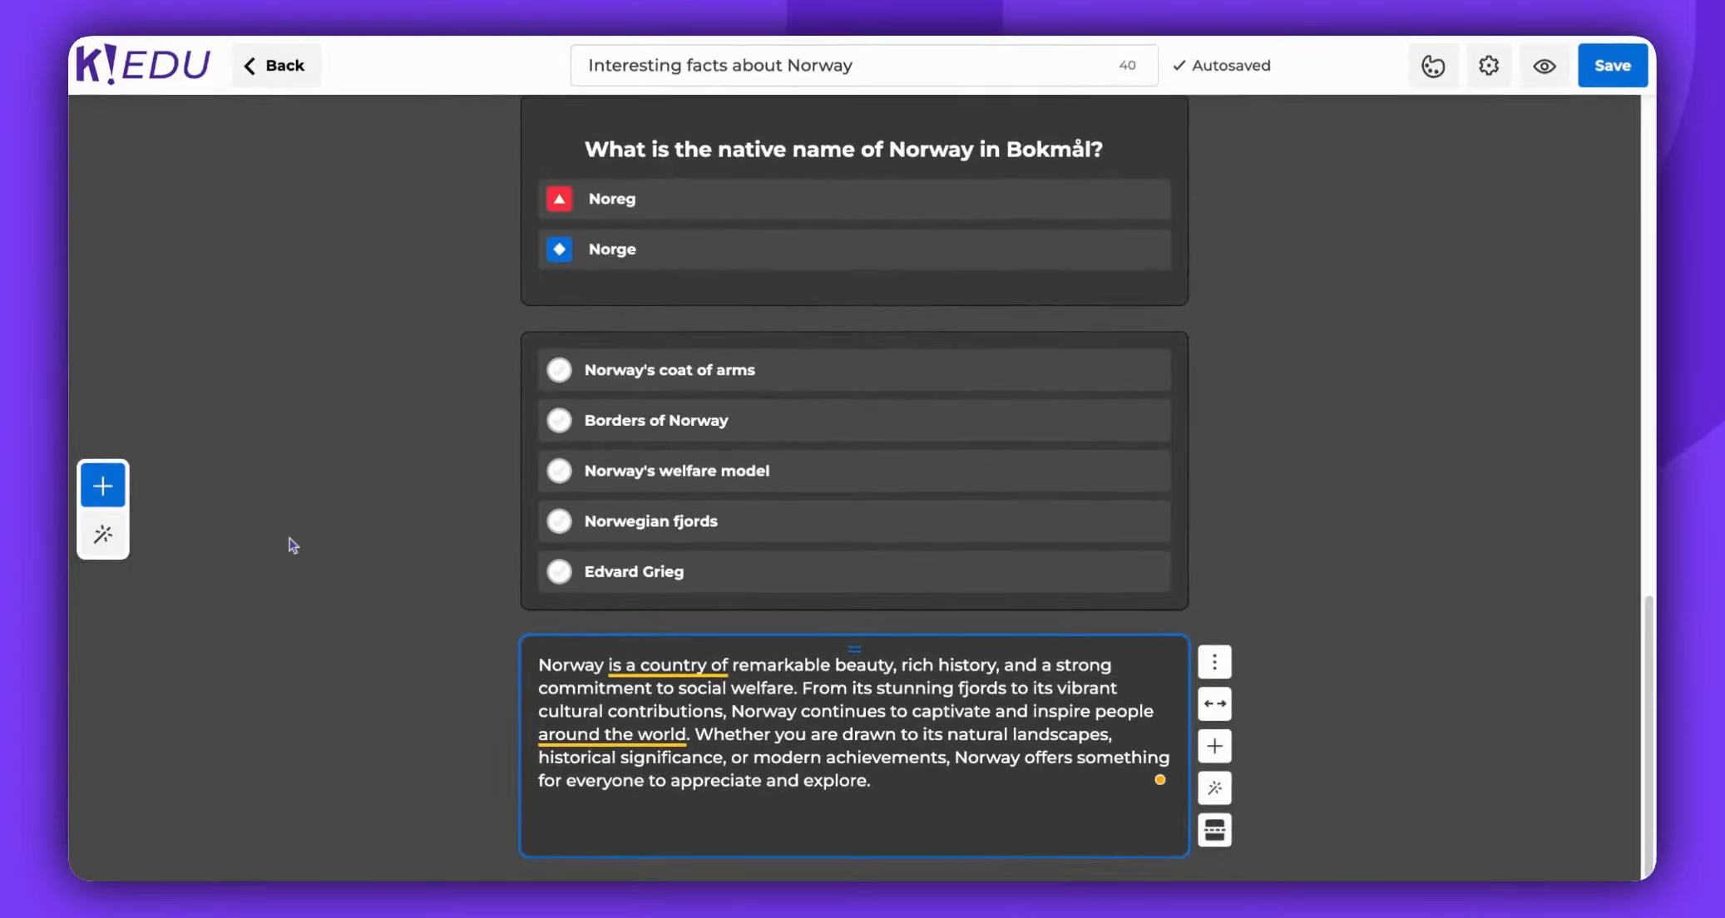
click(103, 487)
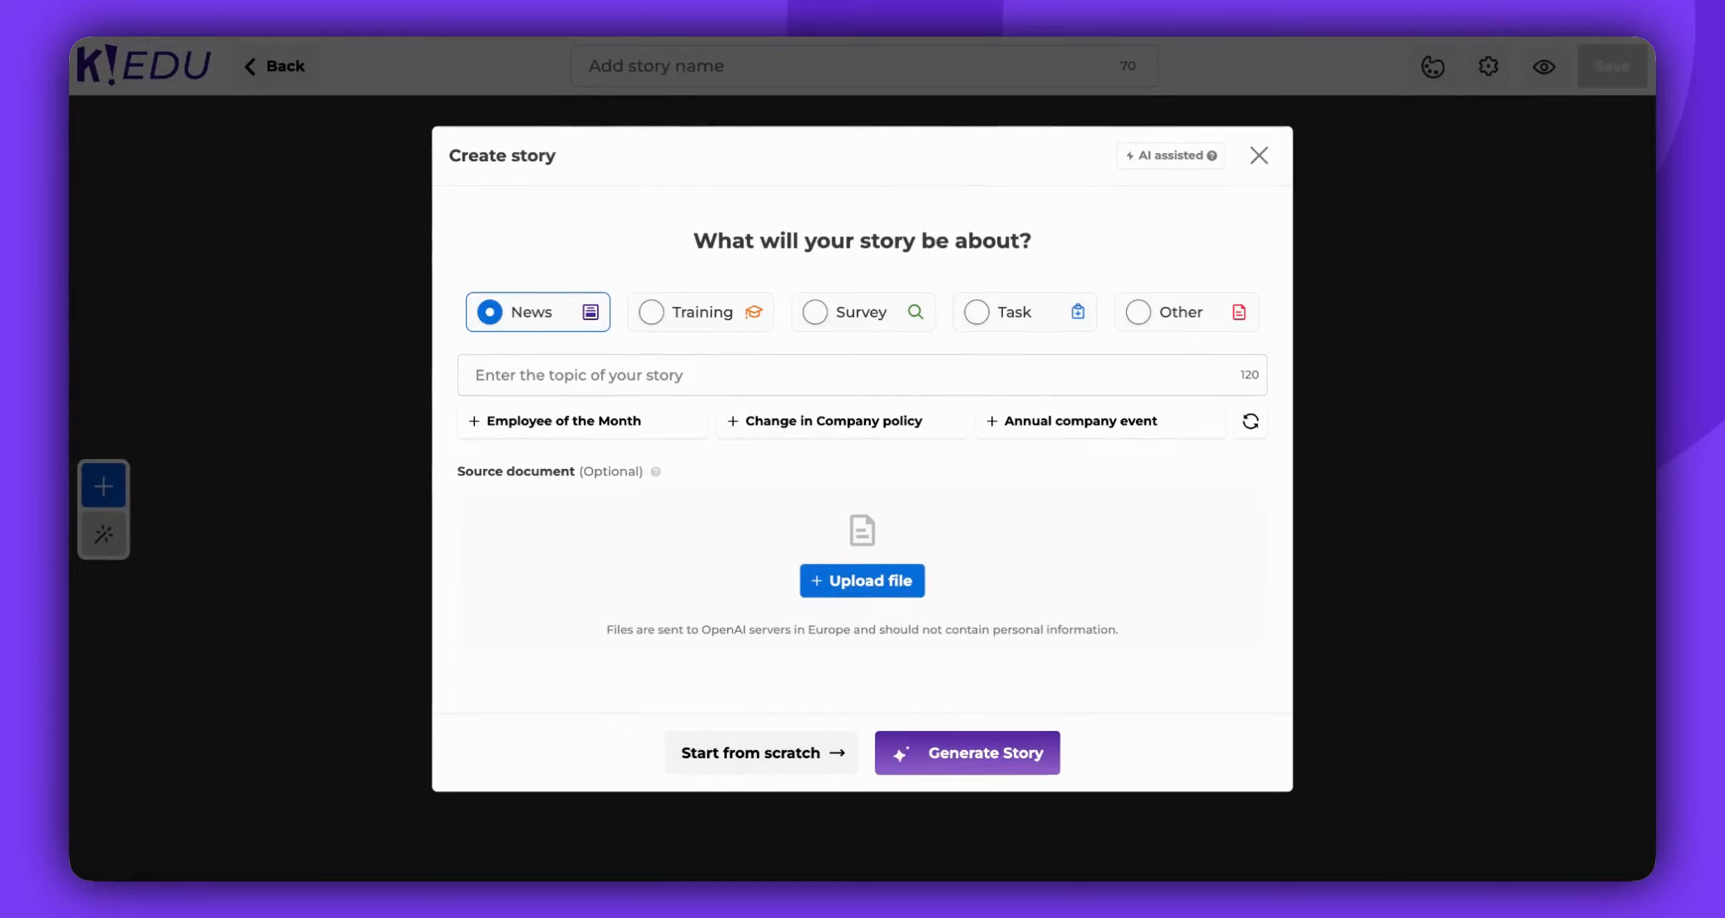
Step: Start a story from scratch with a text block reading "Hi! This story is about our fascinating Solar System. I hope you will find it engaging and fun!"
click(821, 757)
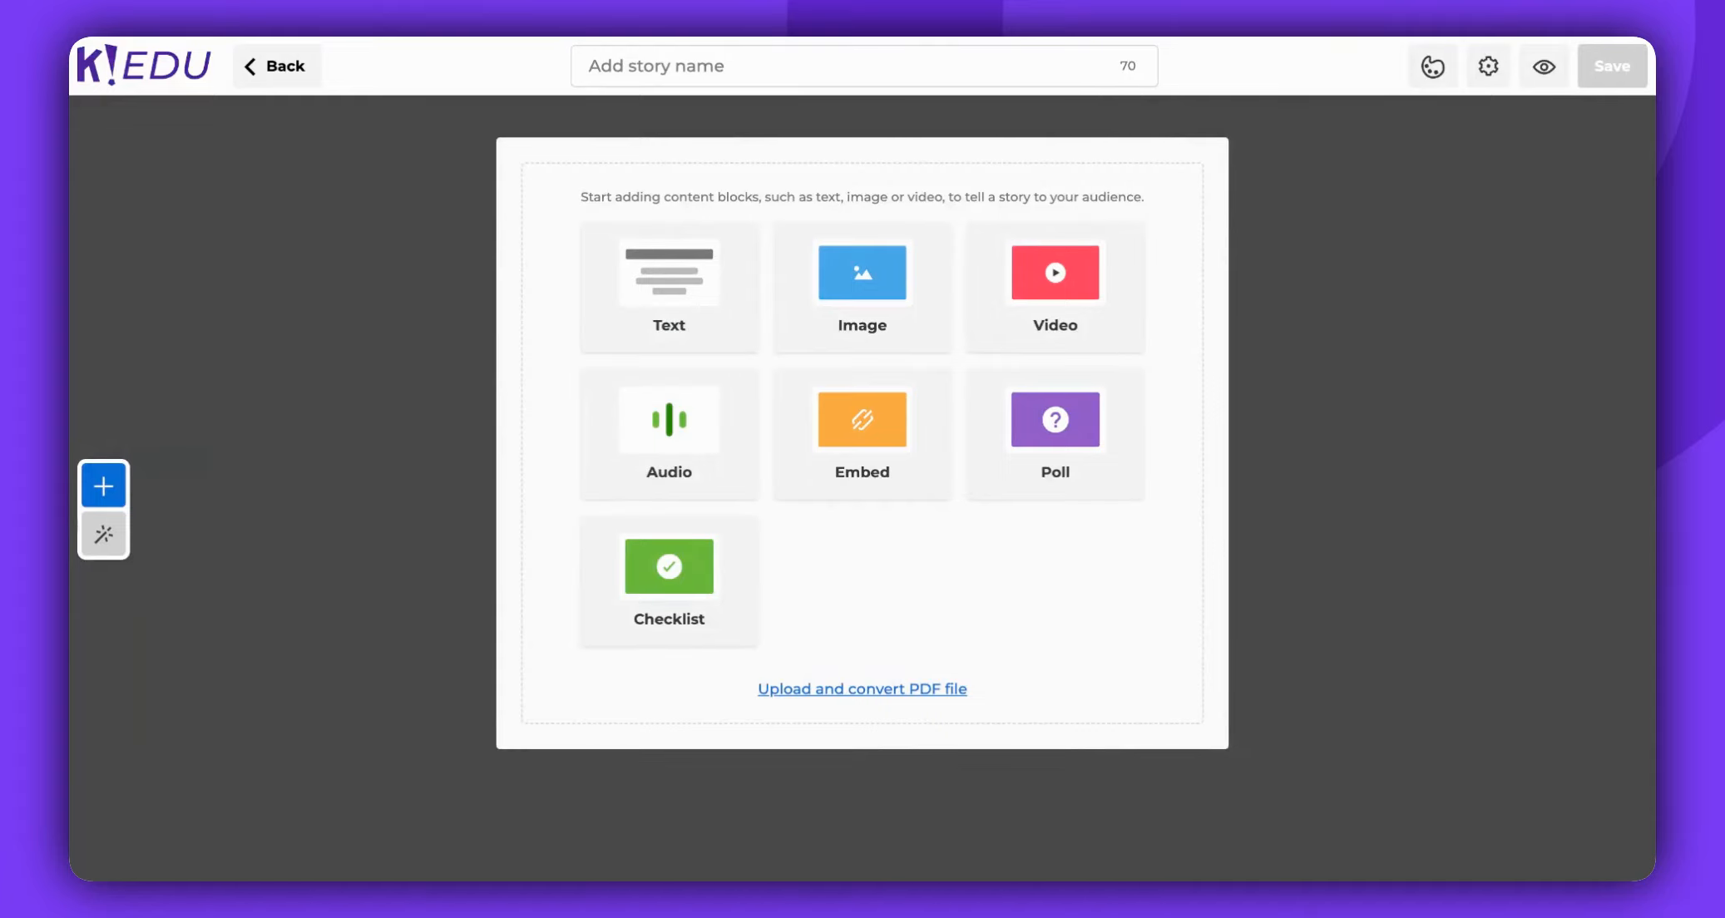
click(670, 287)
text(Hi! This )
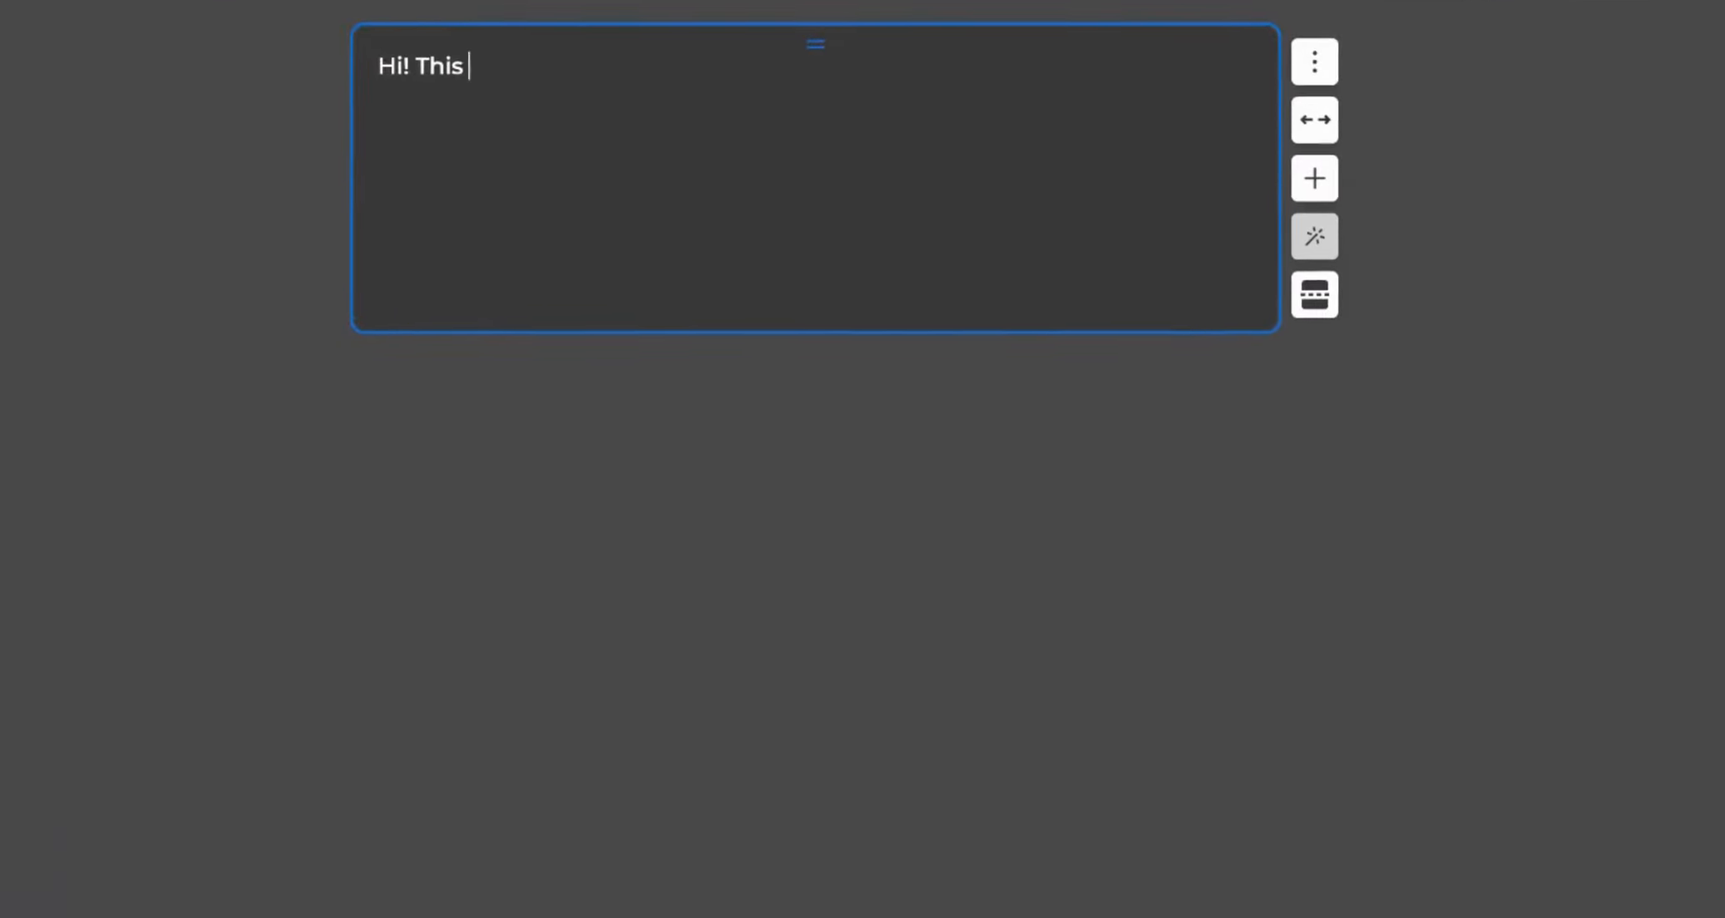
text(story is about our fascinating Solar System.)
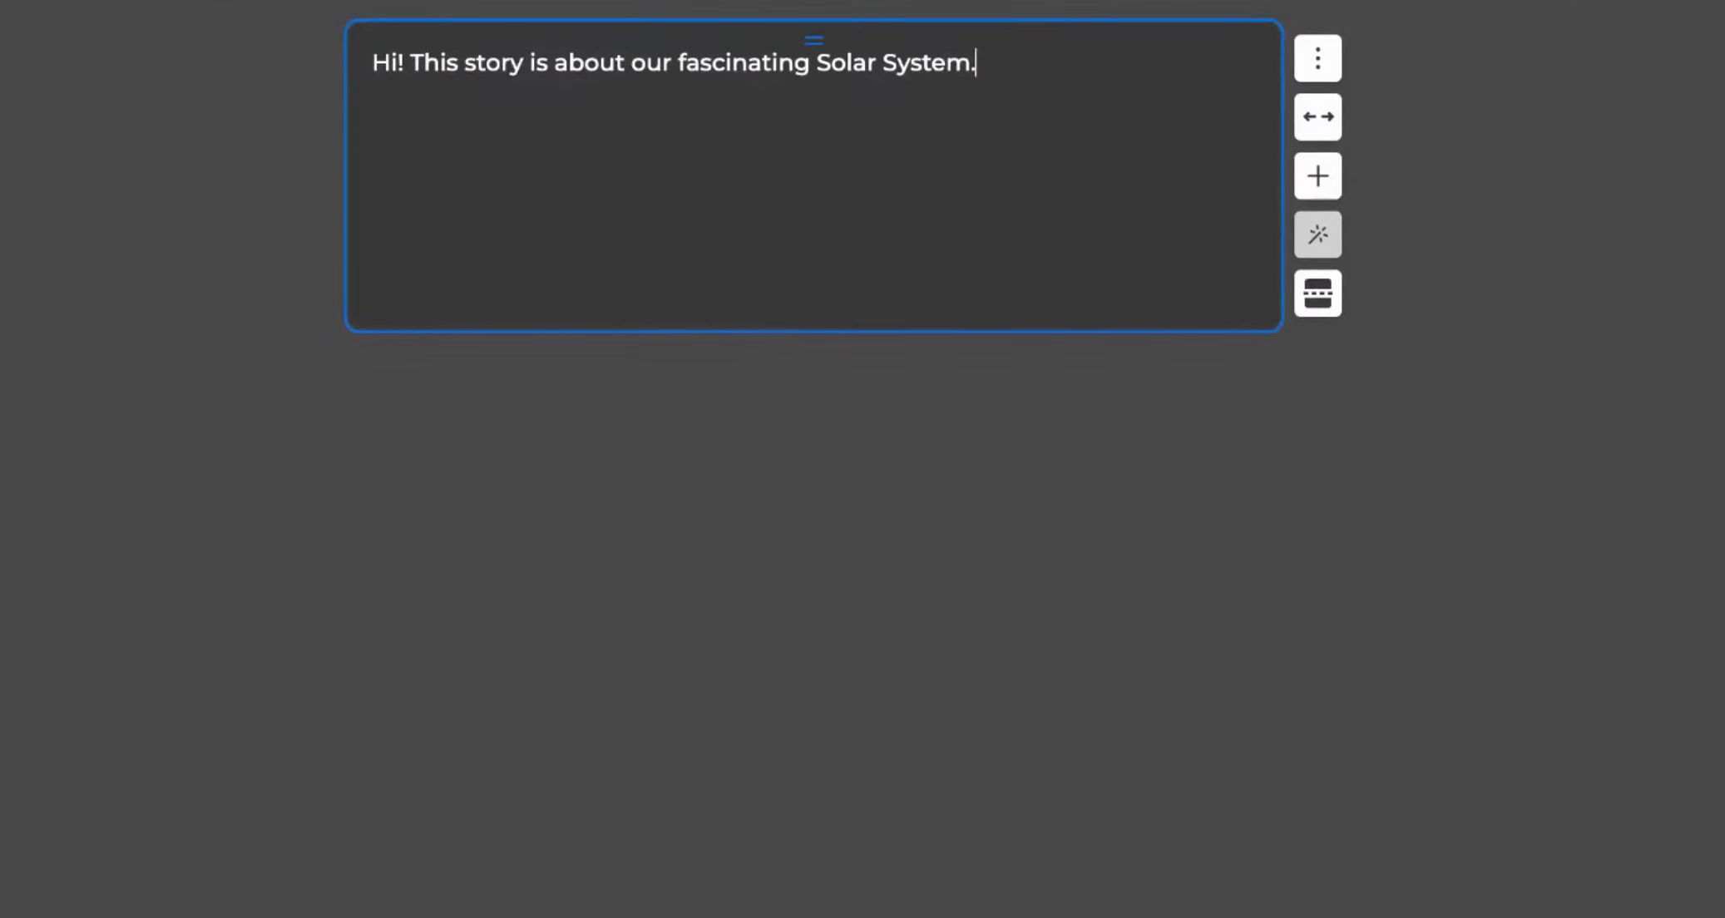
text( I hope you will find it engaging and fun!)
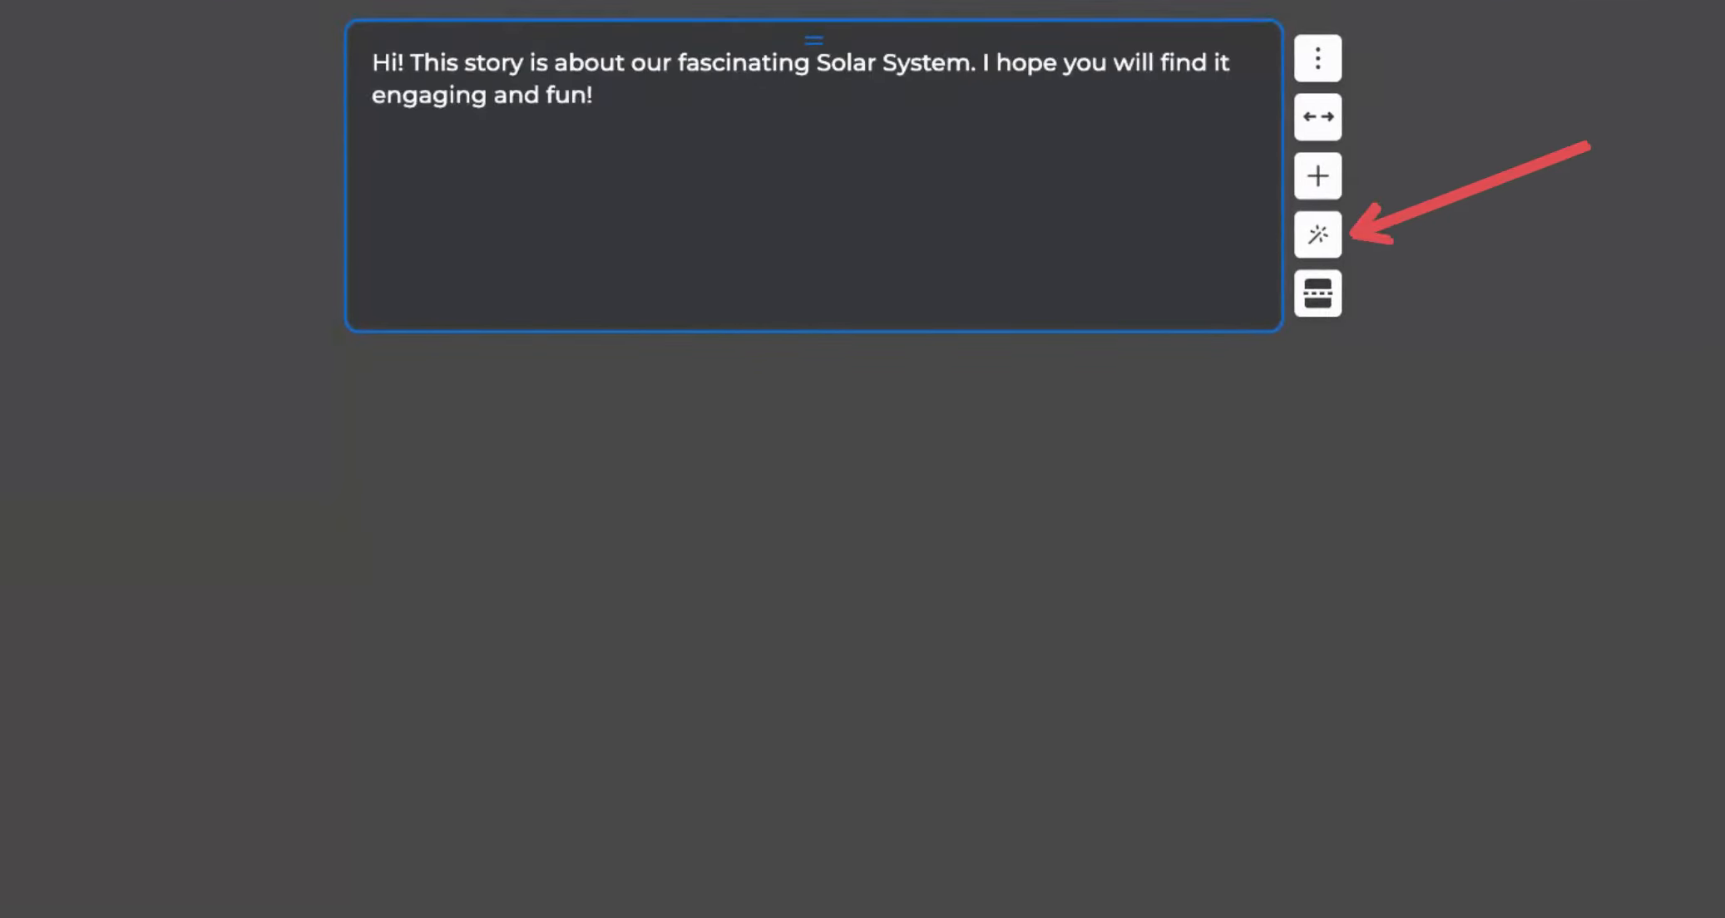
Step: Enhance the introductory text block with its content length set to Extend, and accept the enhanced version
click(1318, 234)
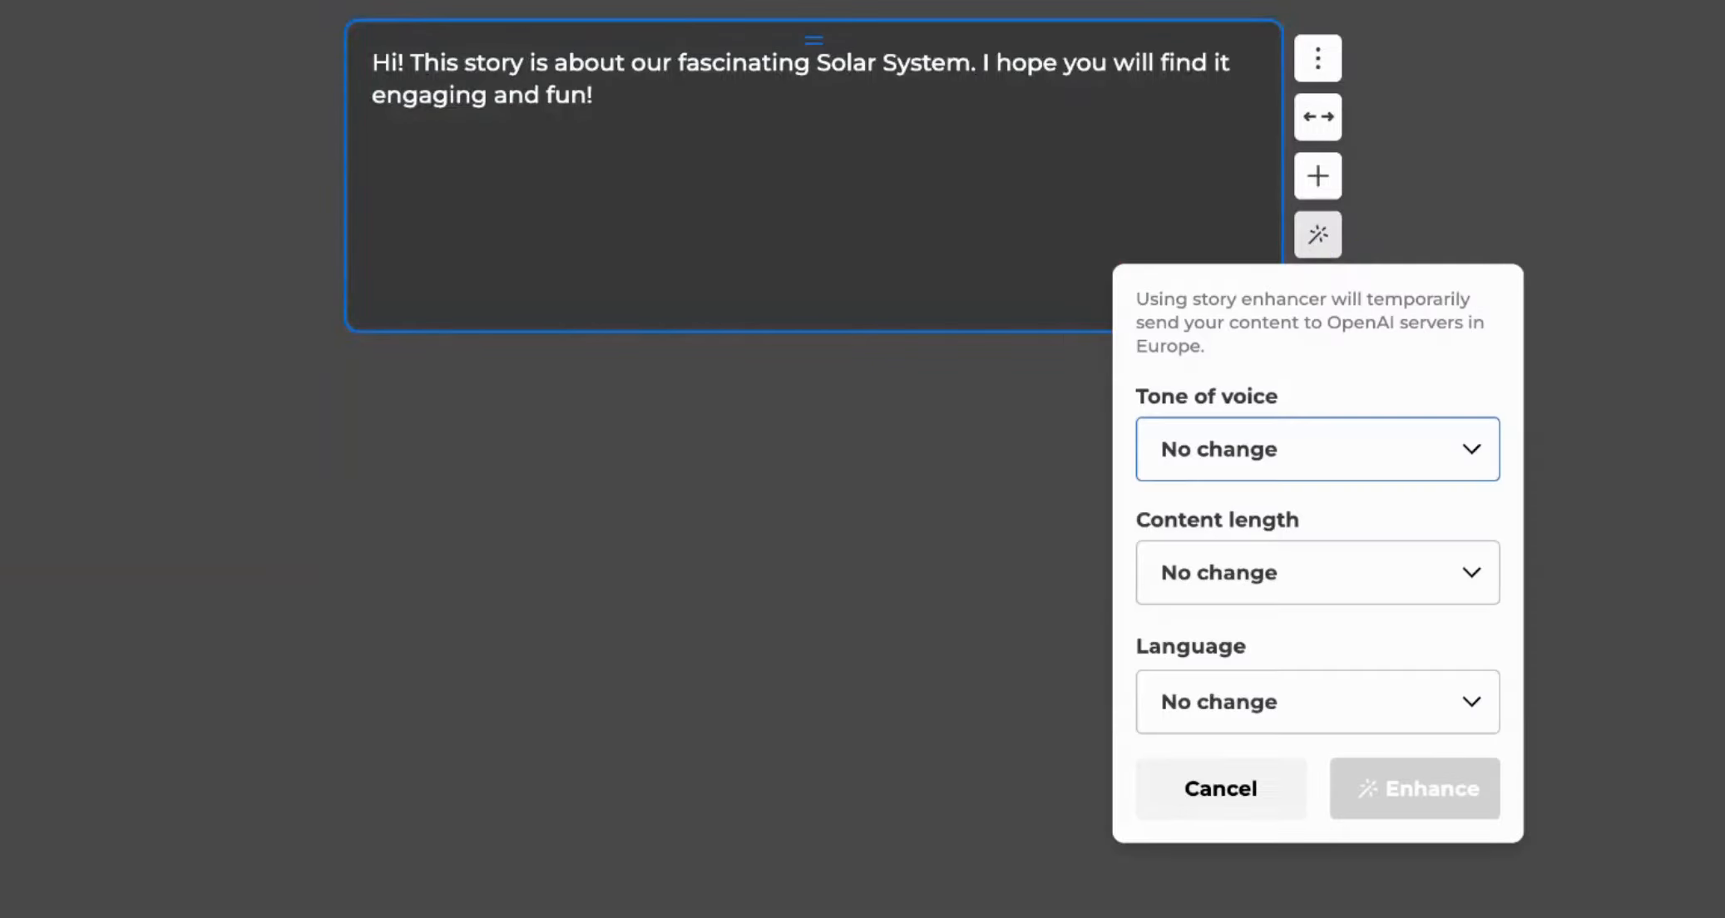
click(1387, 572)
click(1302, 631)
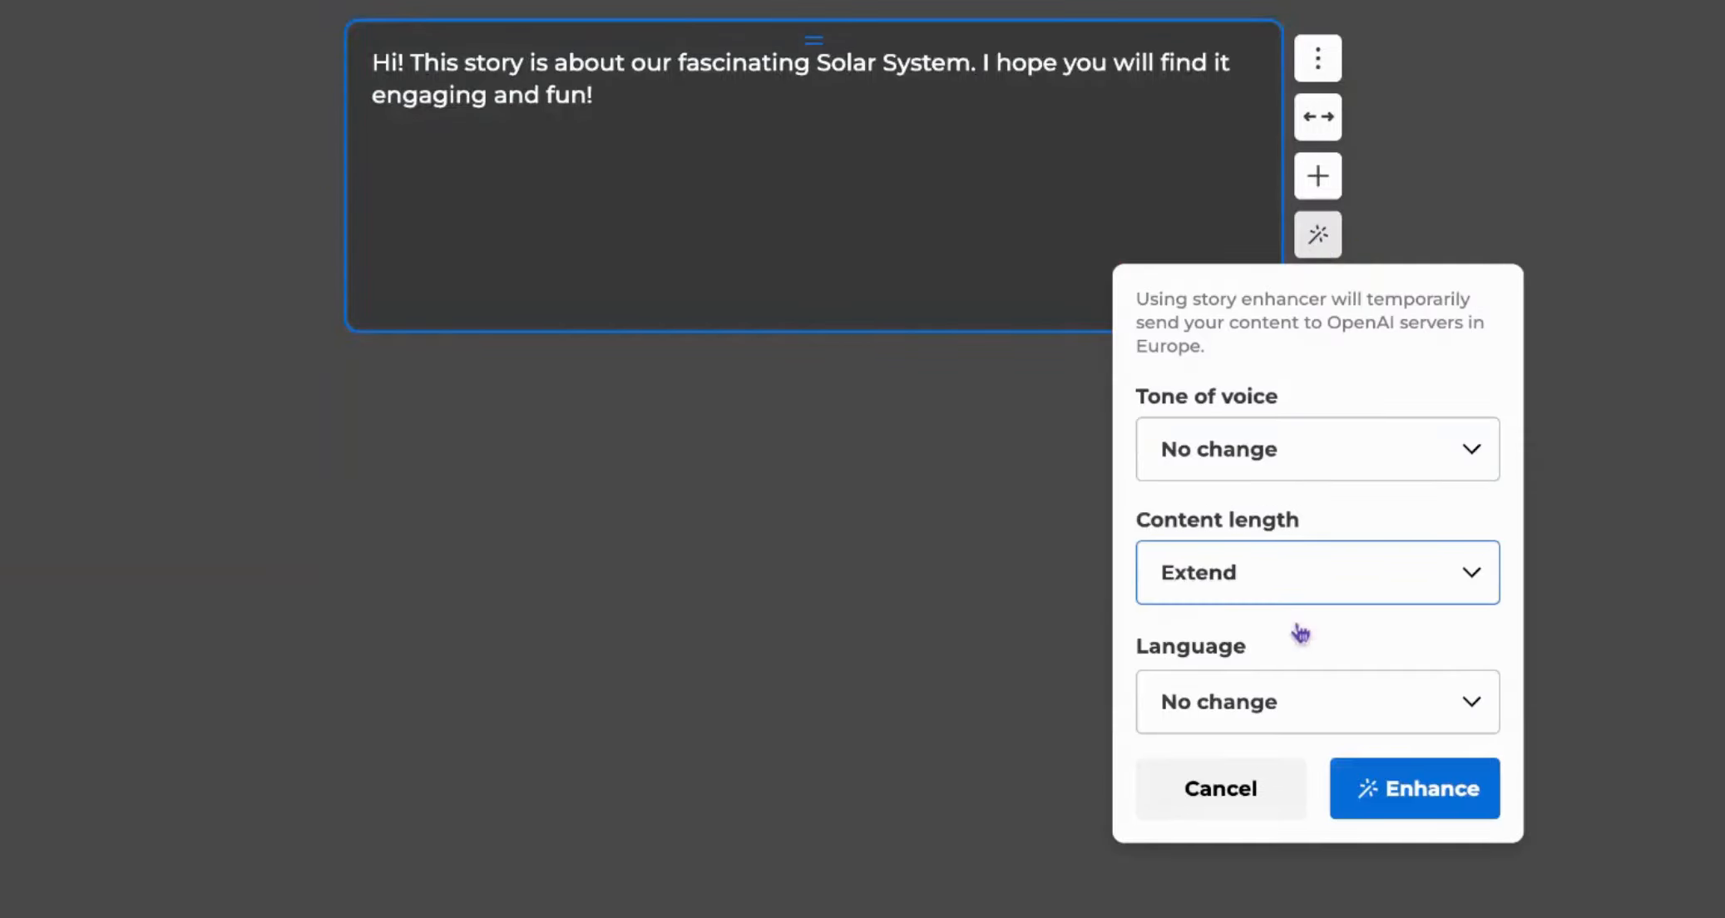
click(1415, 789)
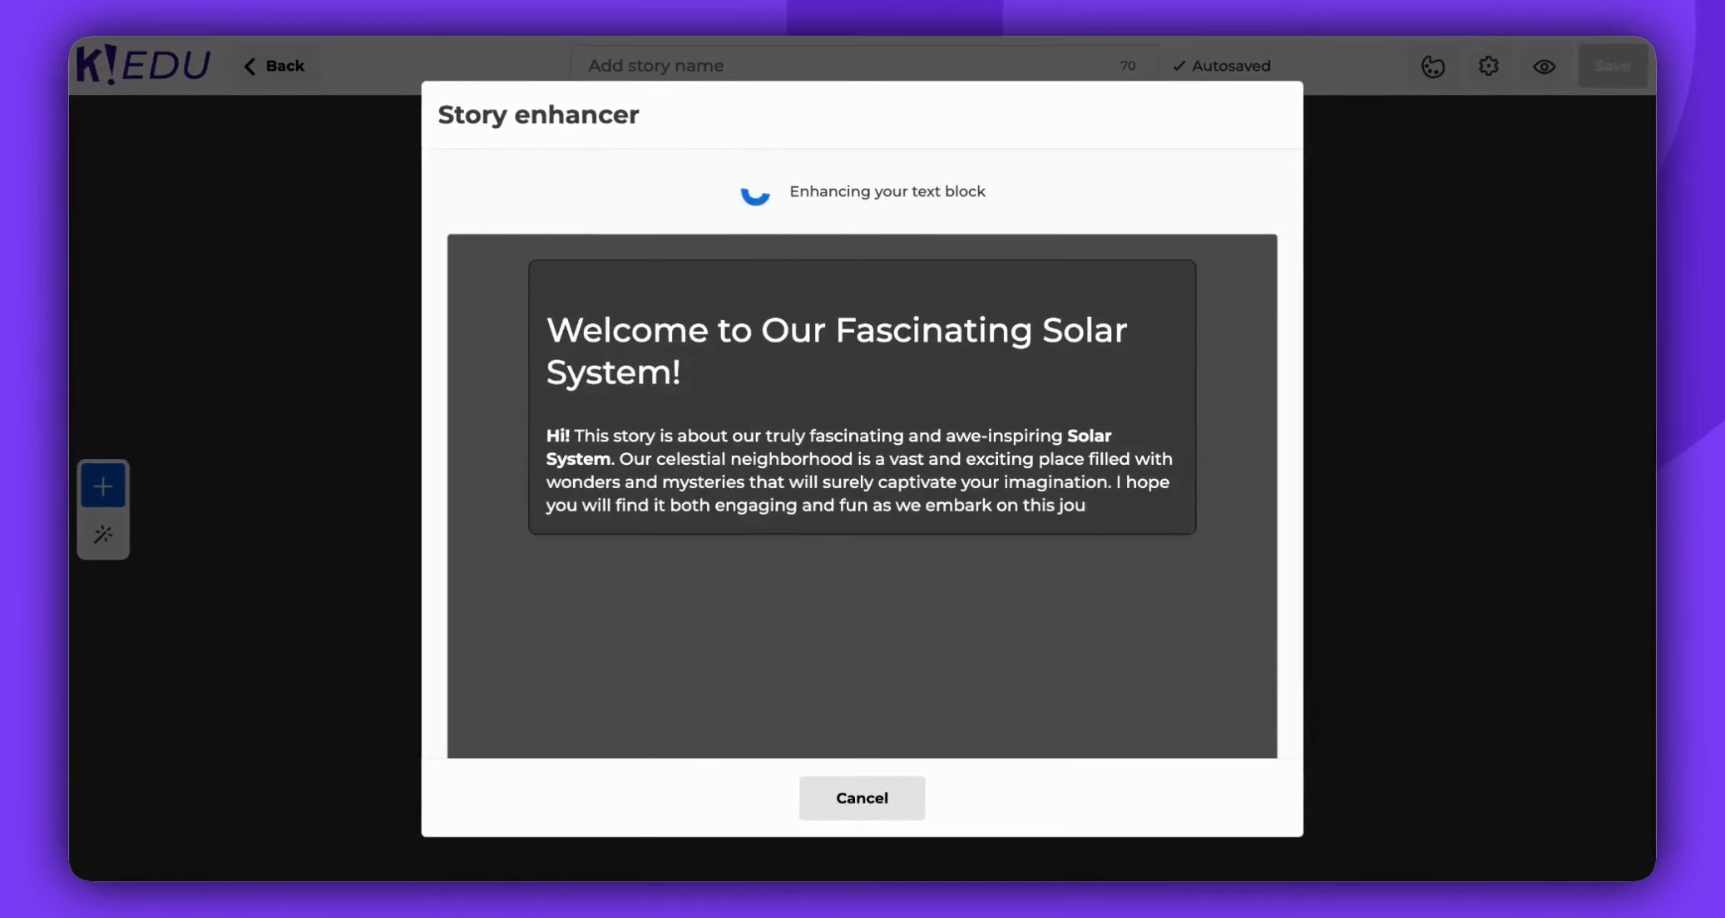
scroll(1171, 666, down, 3)
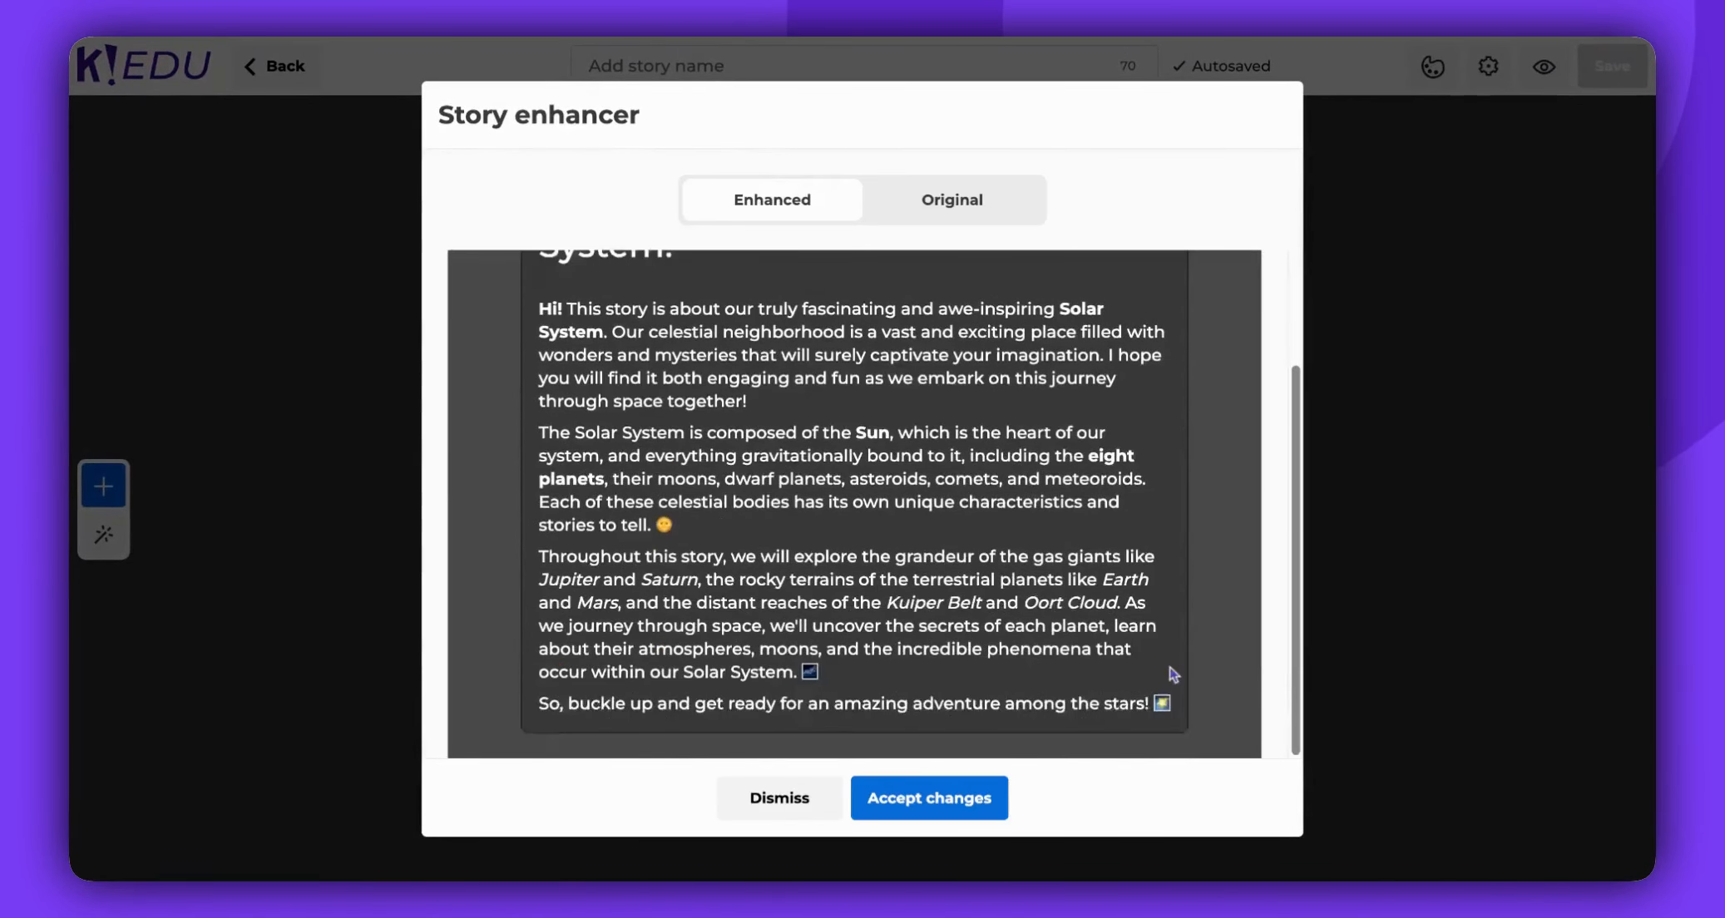
click(982, 806)
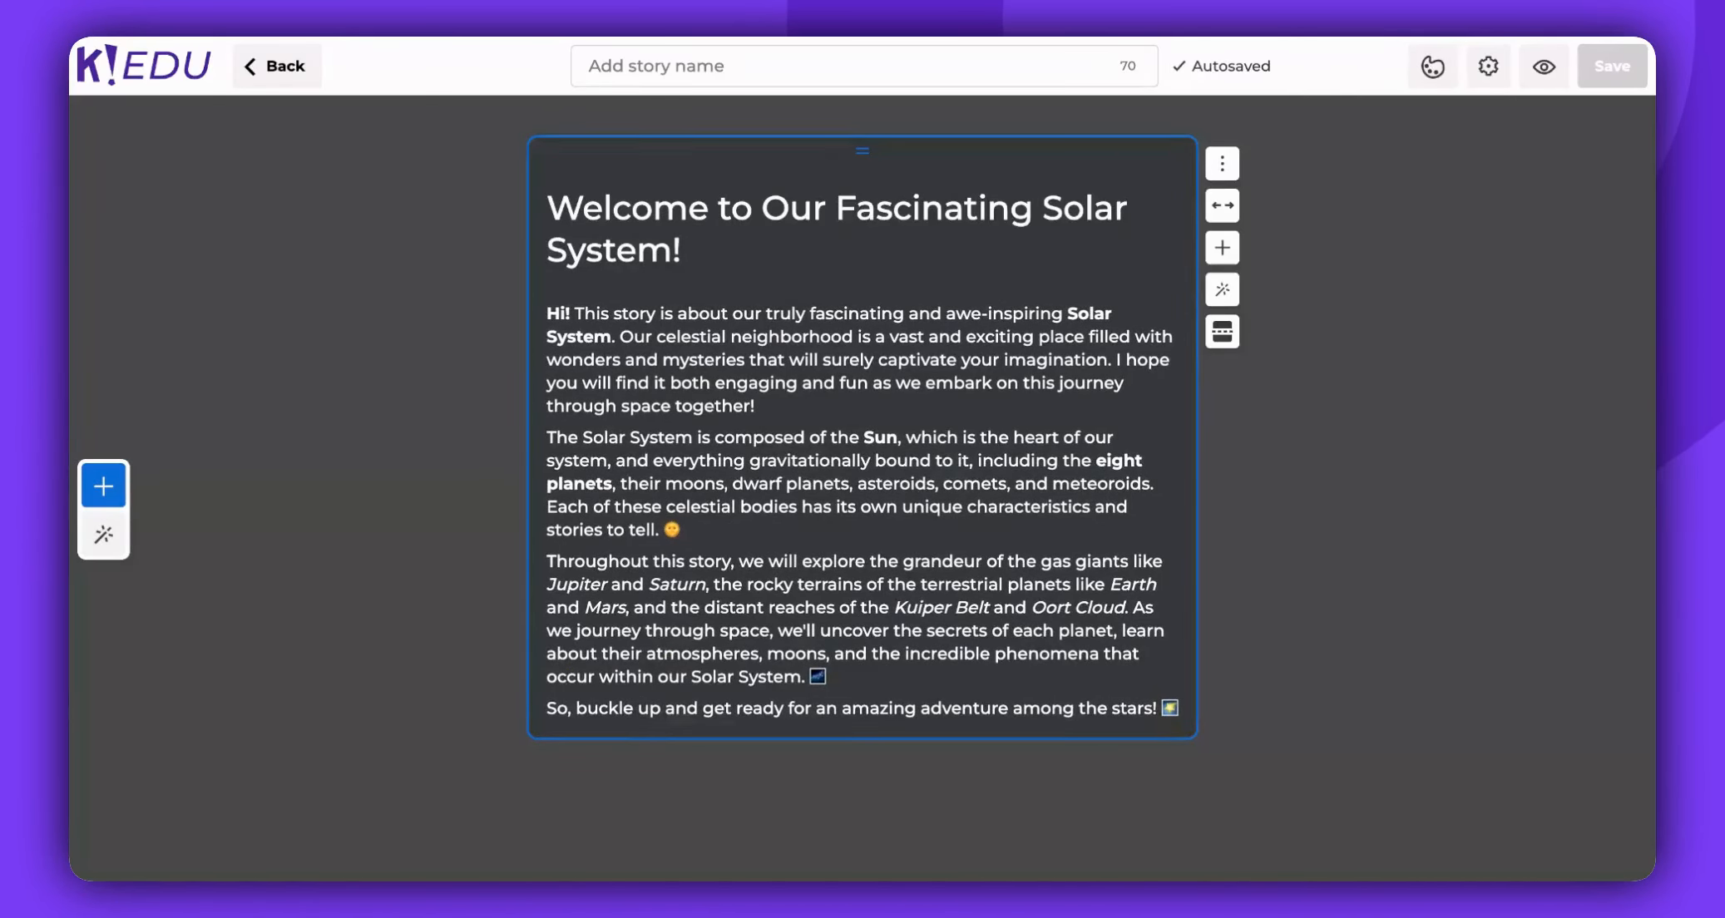
Step: Add an image block below the text, using the "Solar System" library picture of a large sun with planets on a blue background
click(103, 486)
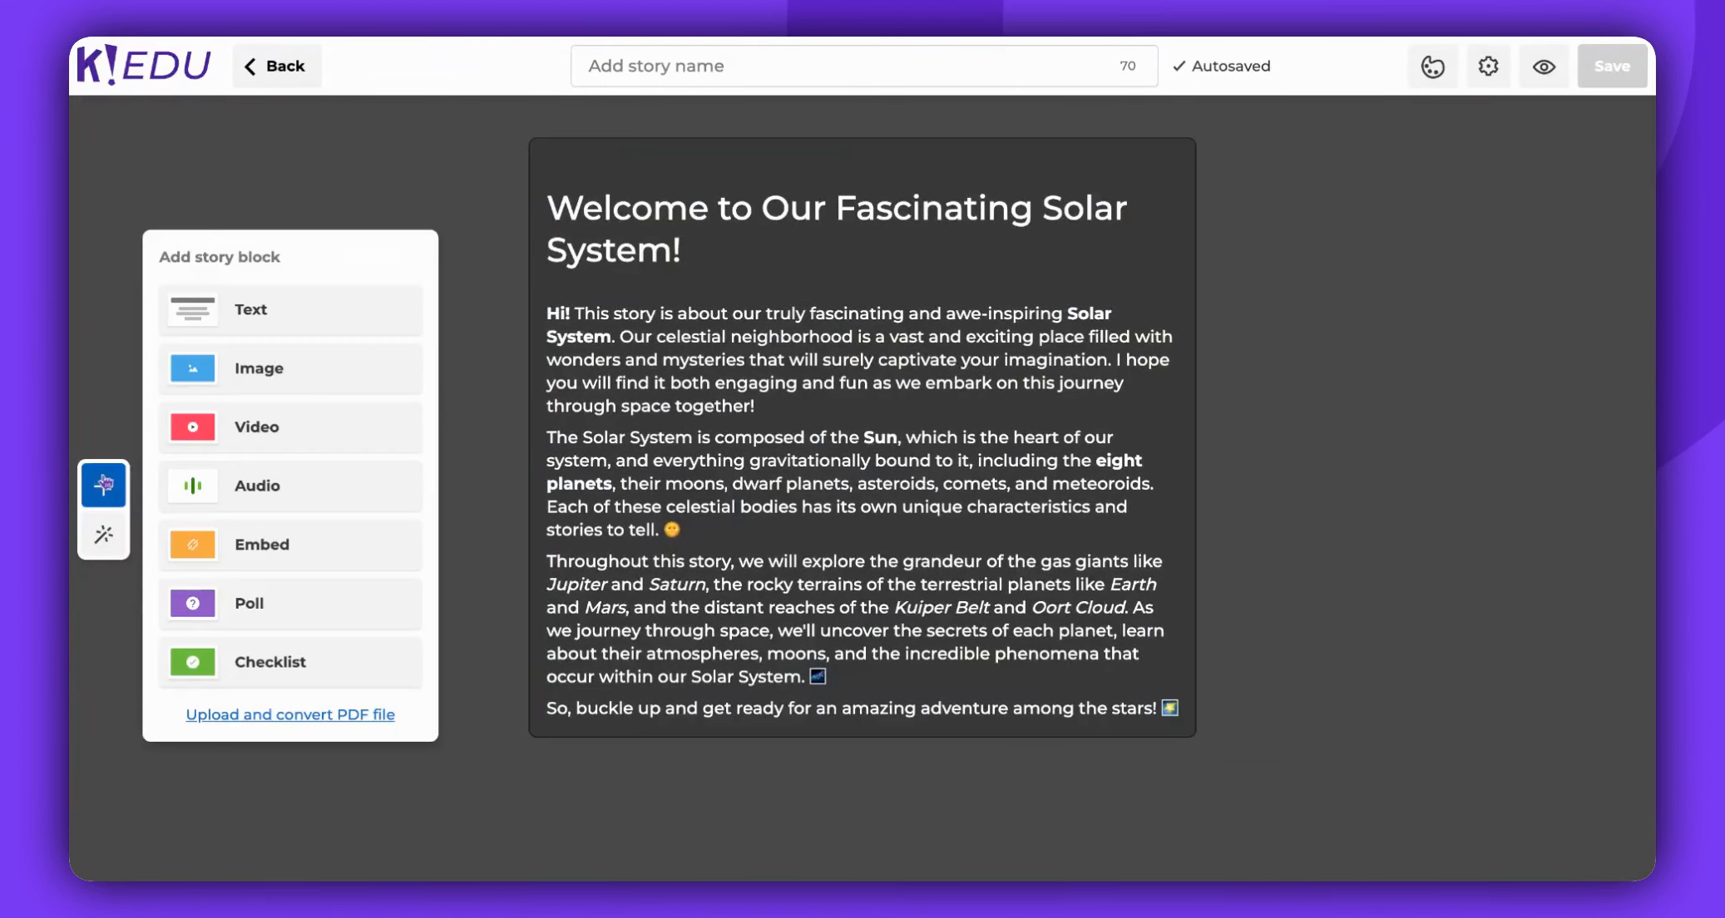
click(308, 374)
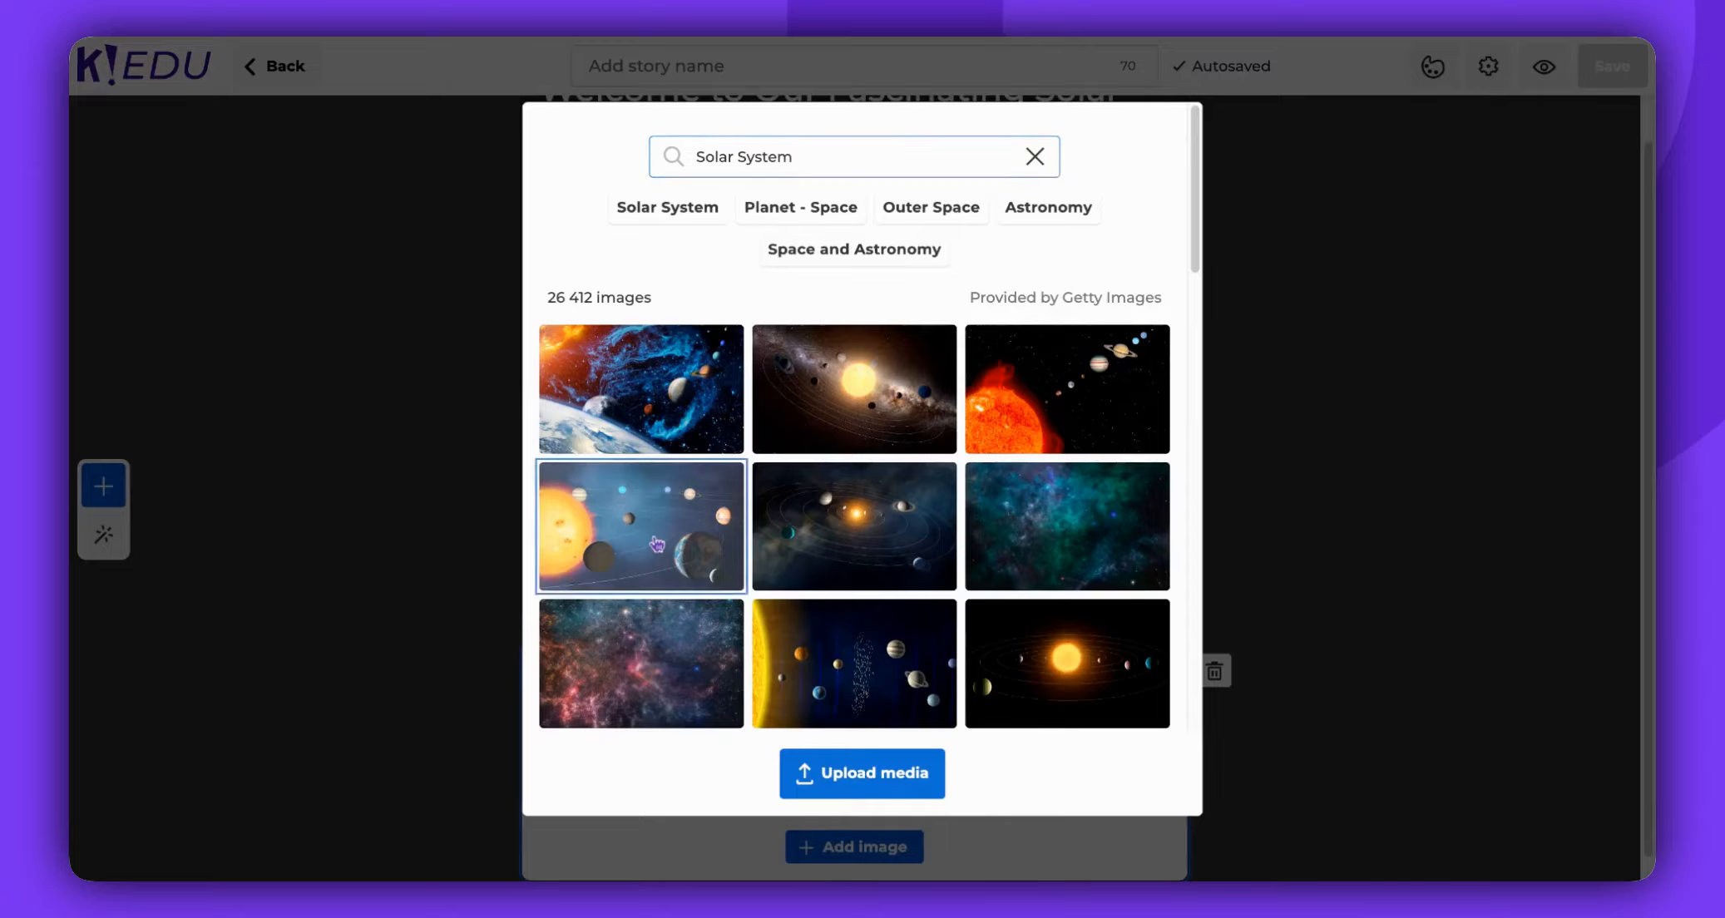
click(655, 542)
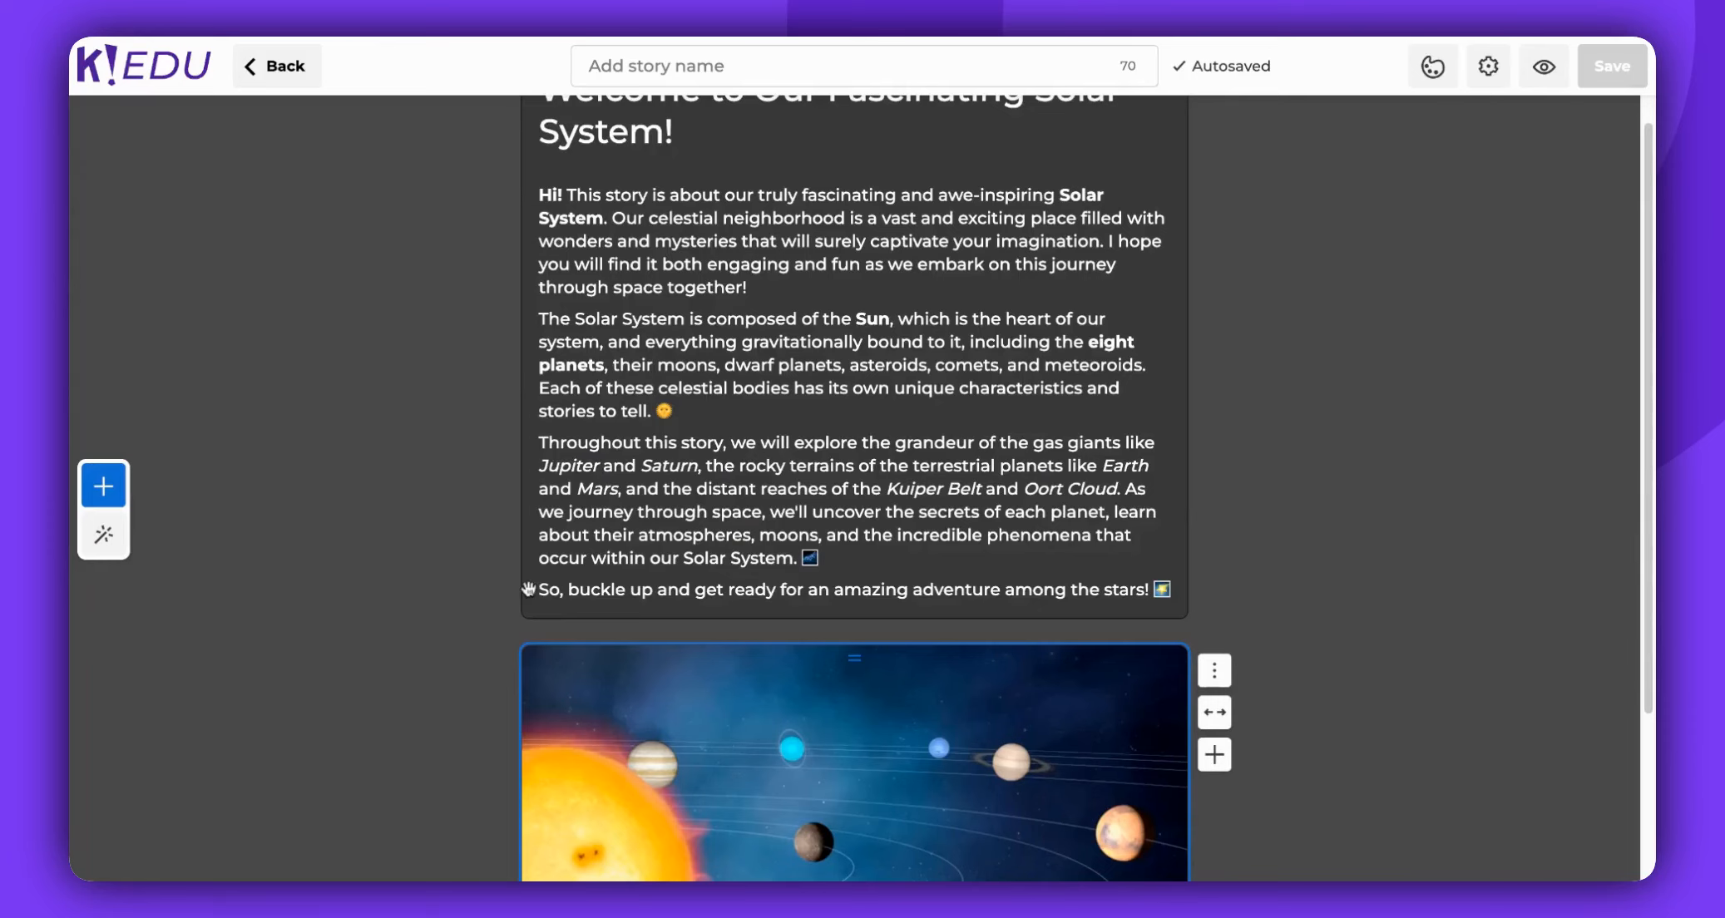
scroll(460, 614, down, 3)
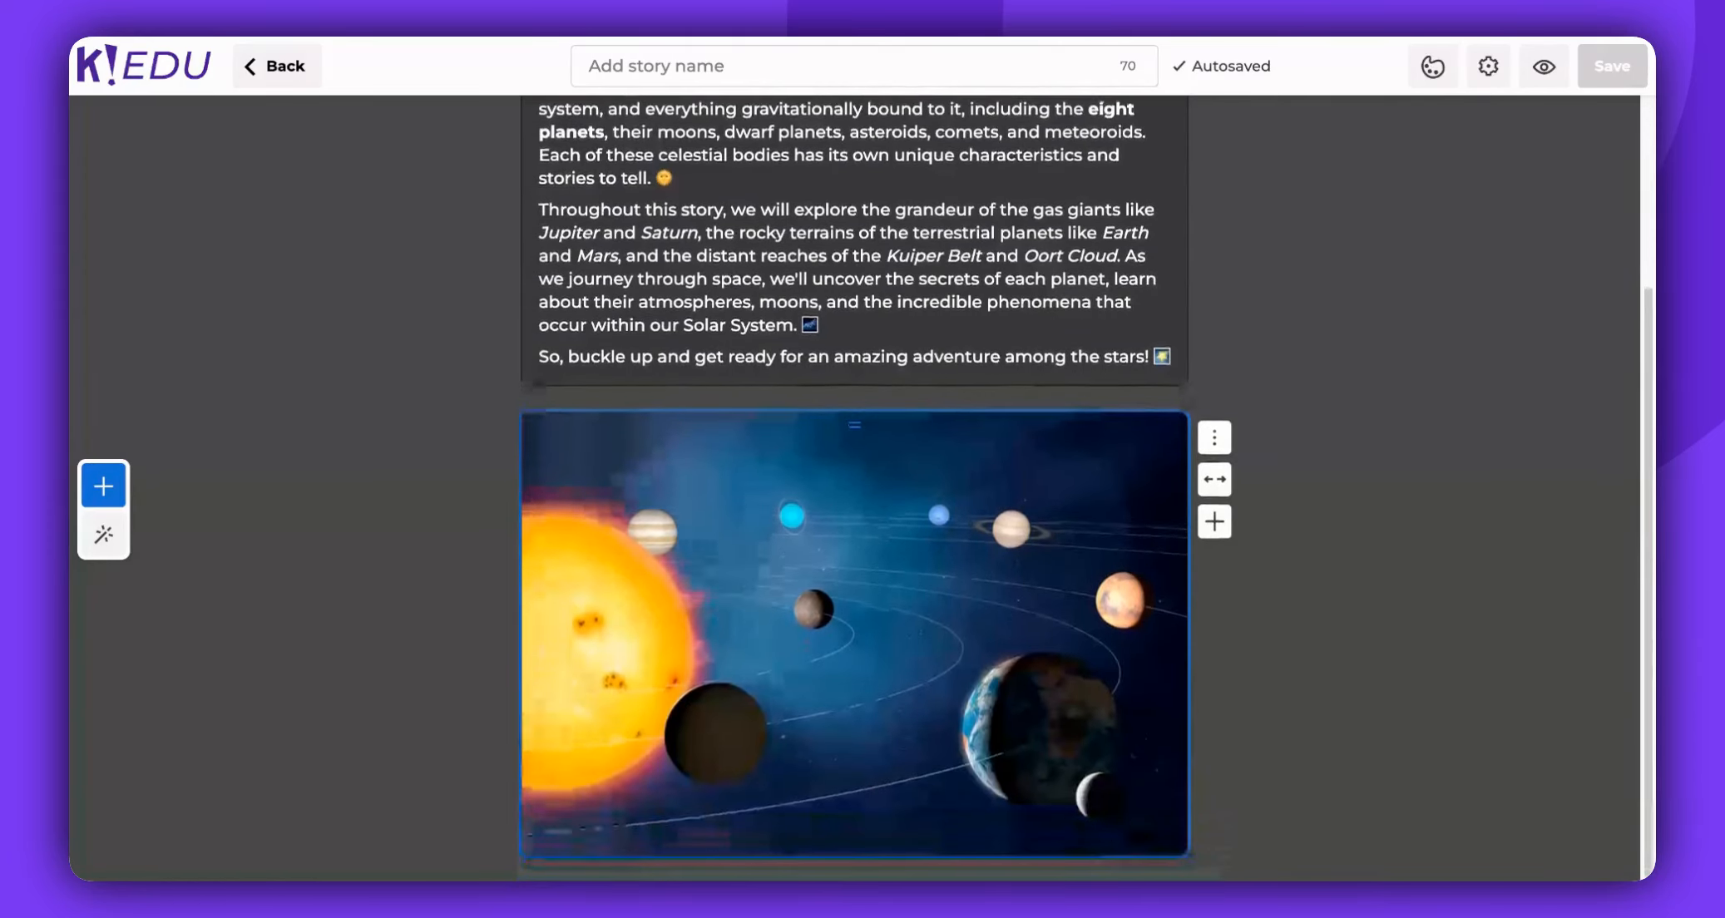
Step: Embed "A kahoot about the Solar System" from the library content below the audio block
click(115, 479)
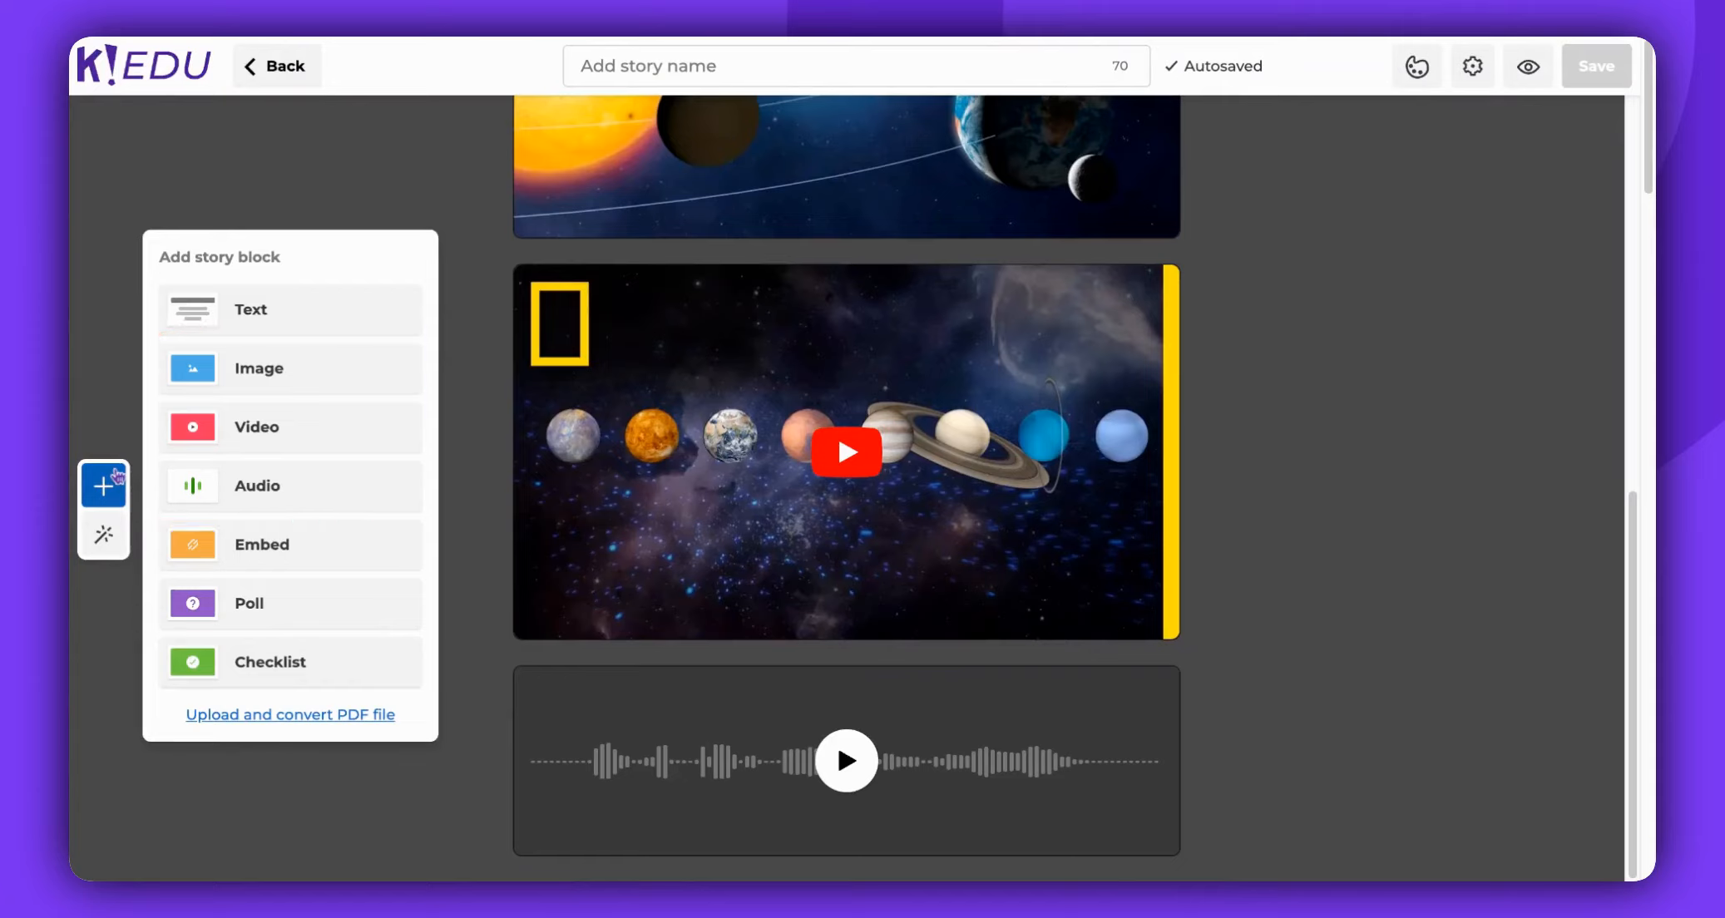
click(285, 543)
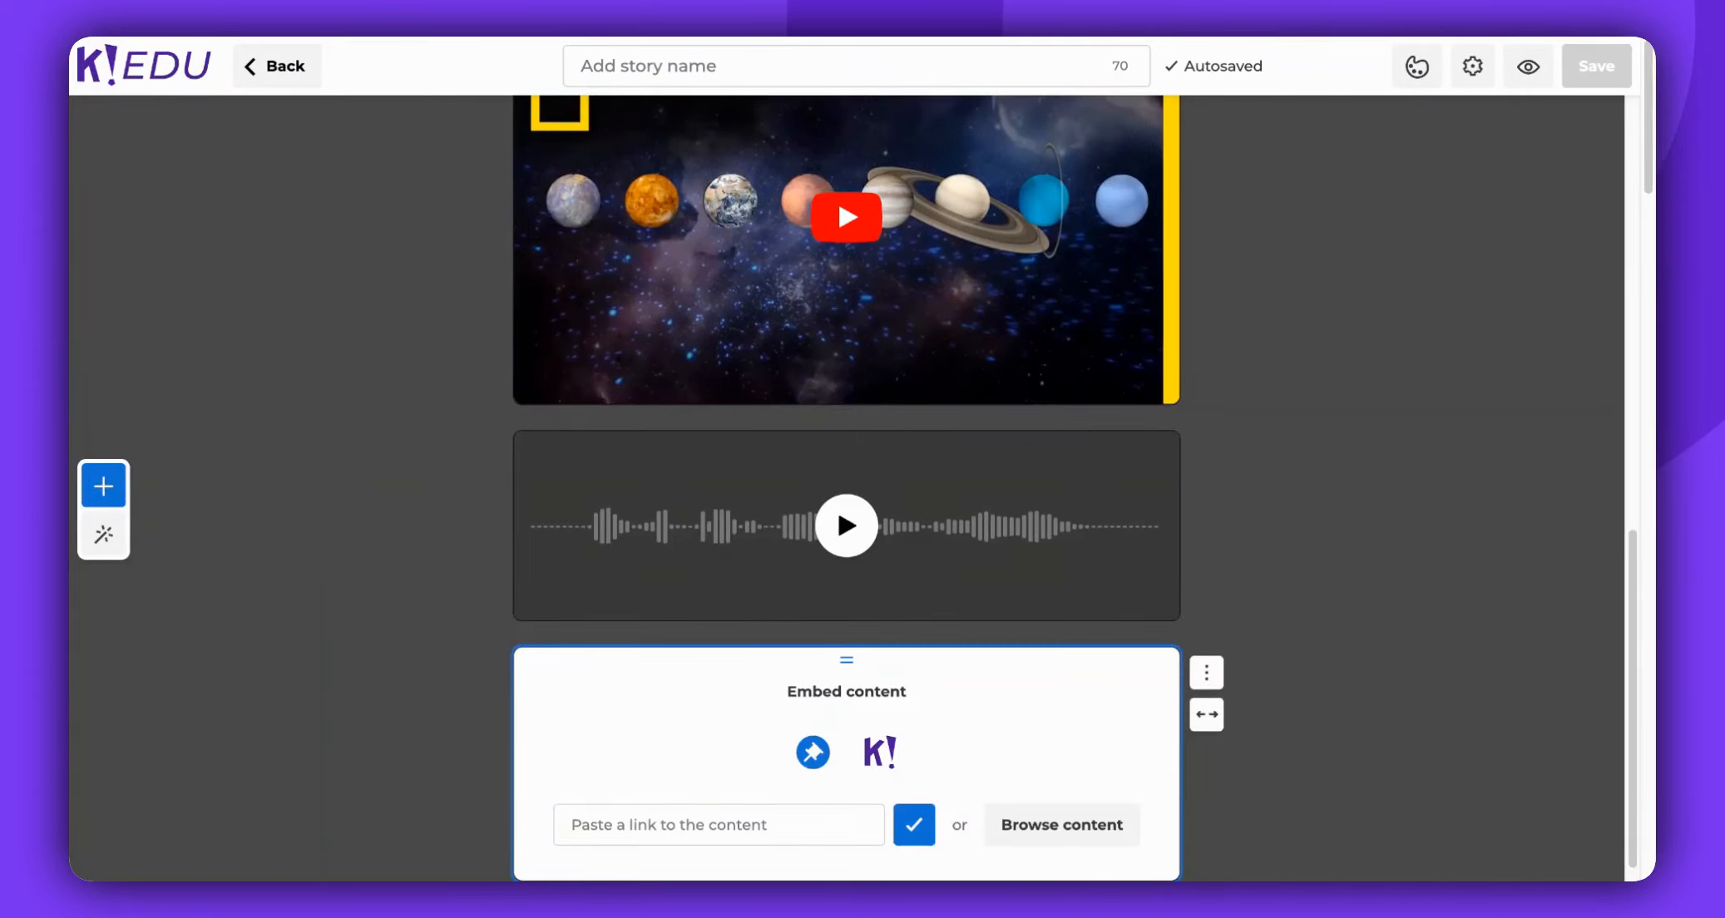
click(1063, 824)
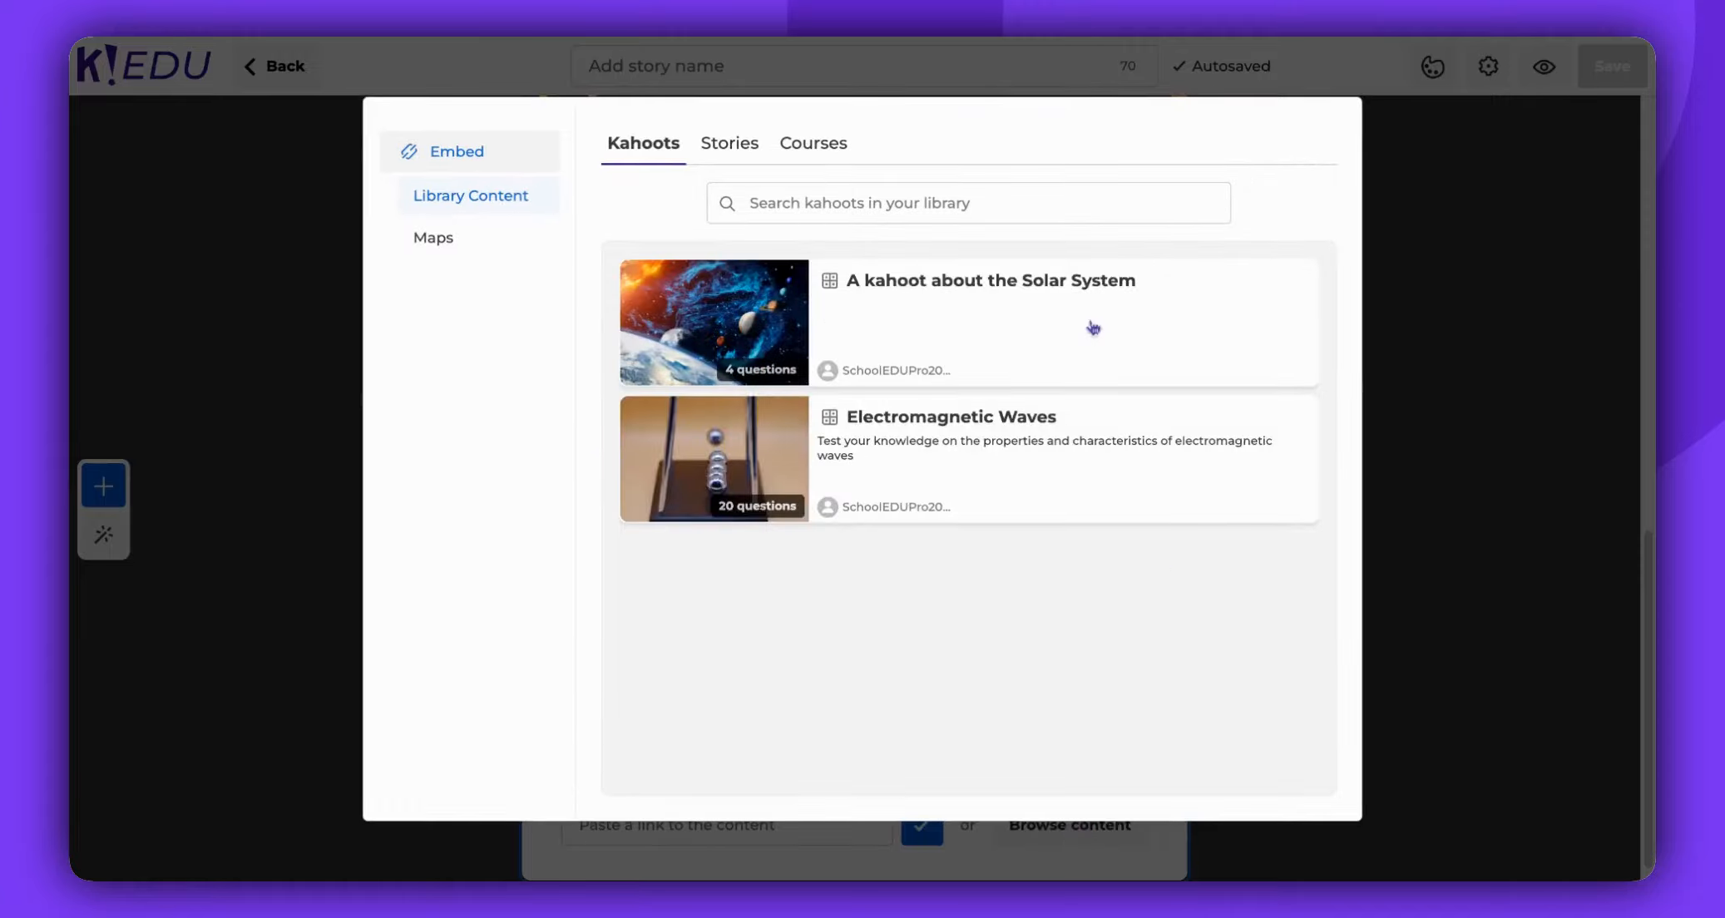
click(1094, 328)
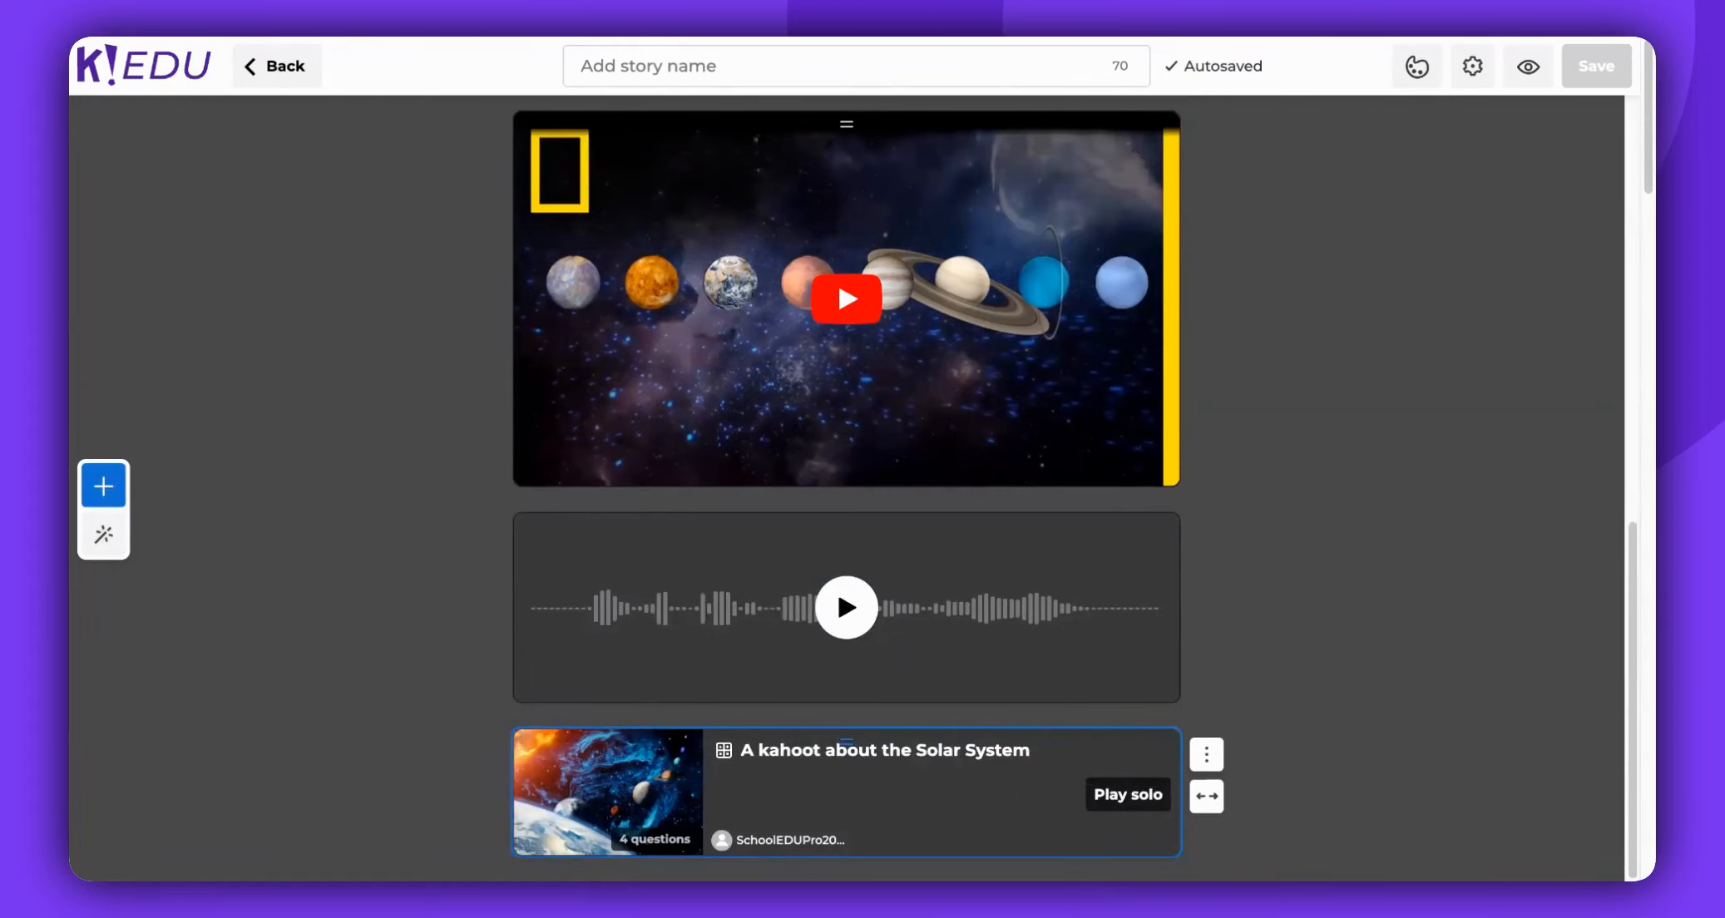
Step: Add a Classic poll below the embedded kahoot using the ready-made question "What did you think about this story?"
click(105, 486)
click(296, 595)
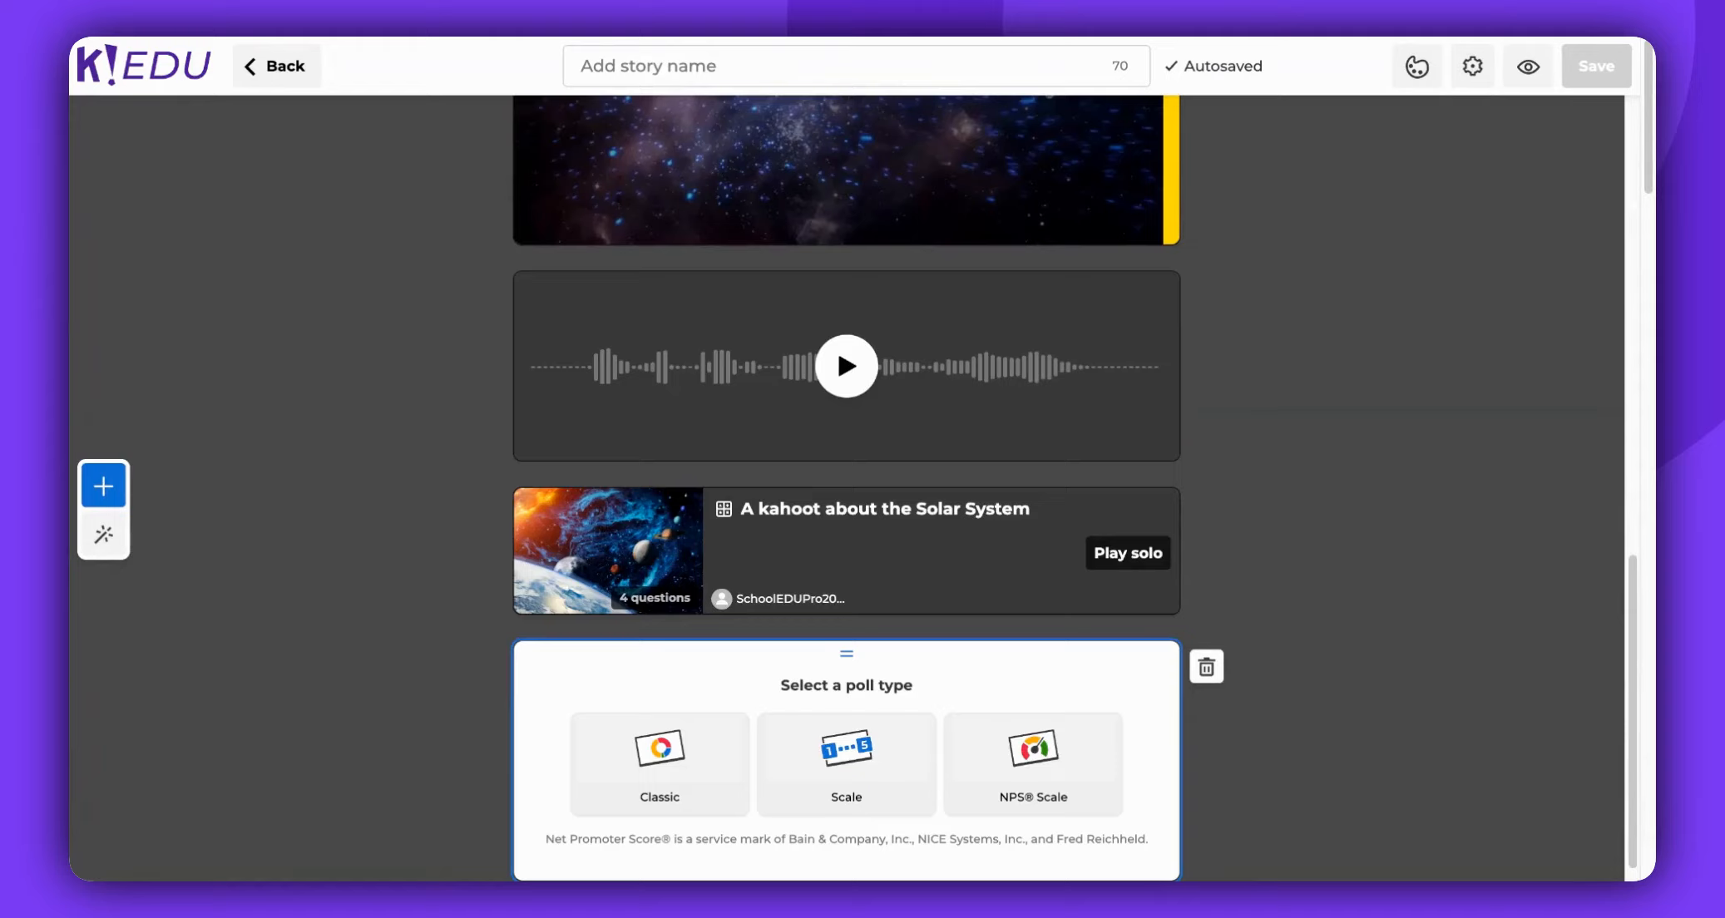
click(628, 761)
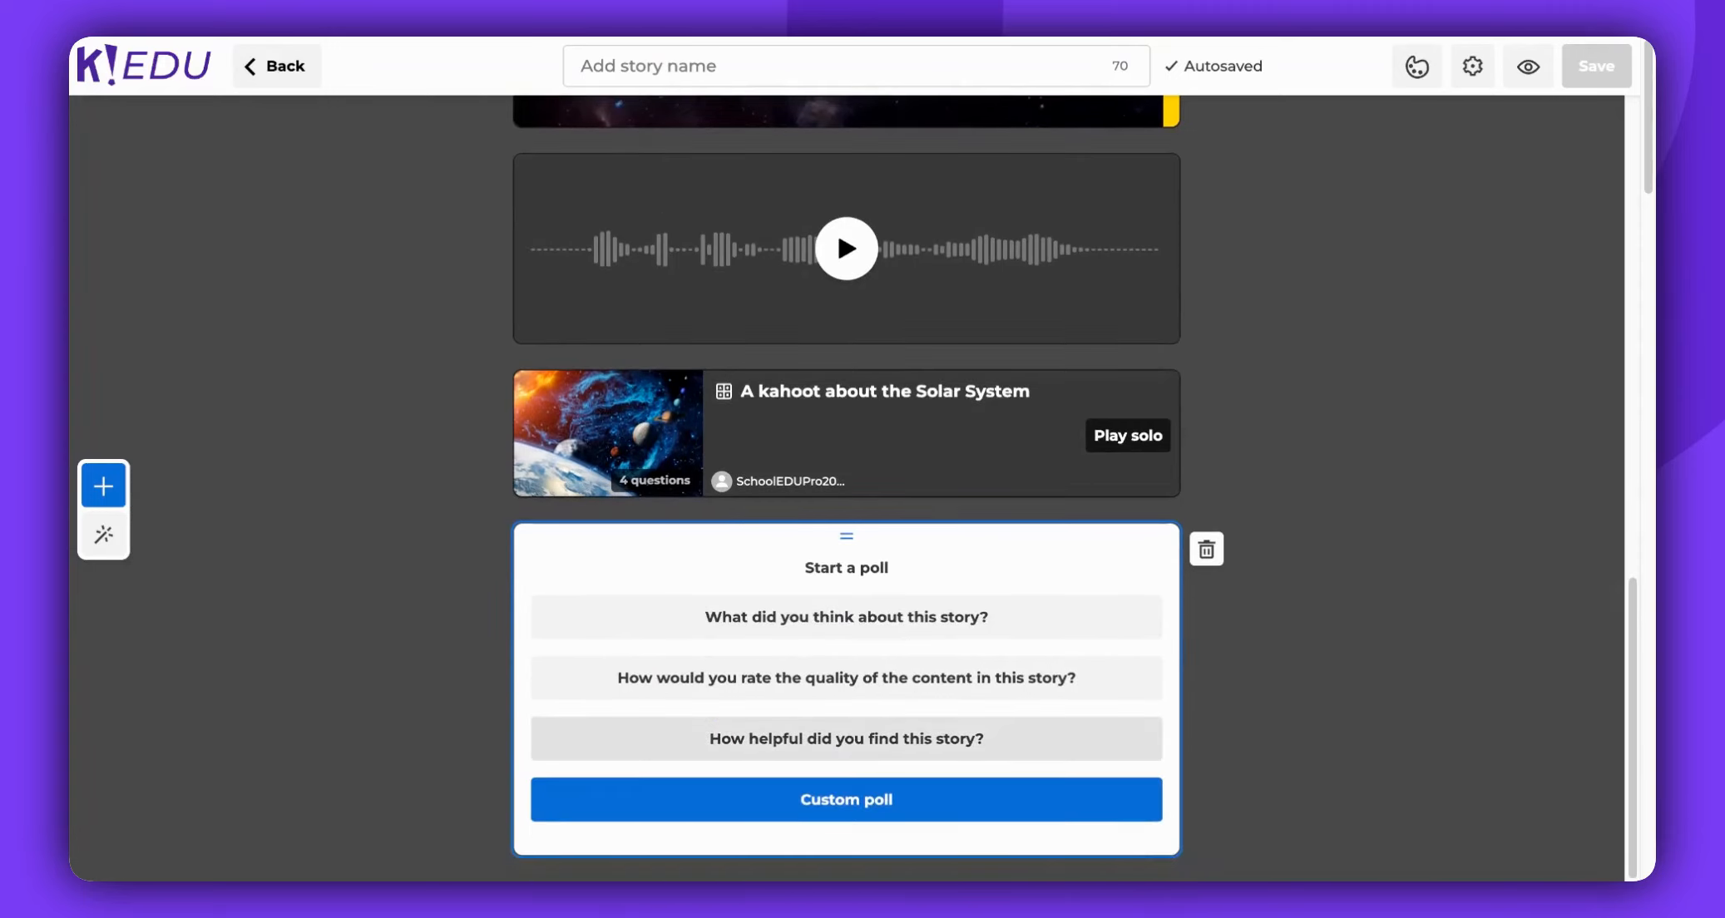
click(906, 617)
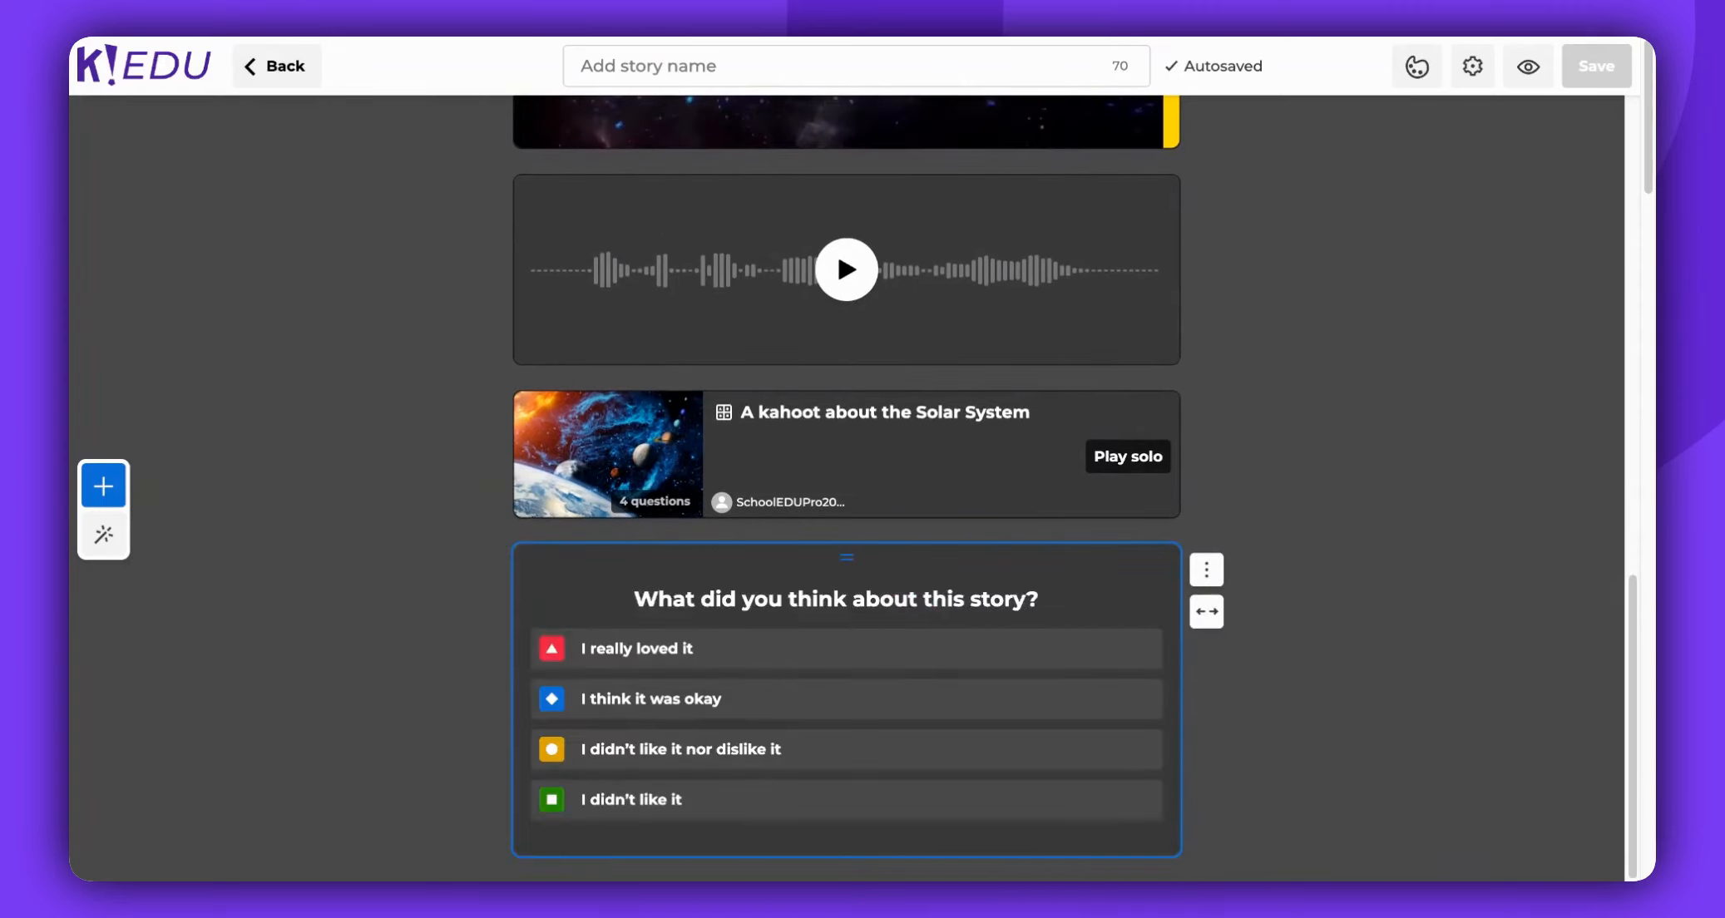
Step: Add a checklist block below the poll
click(103, 485)
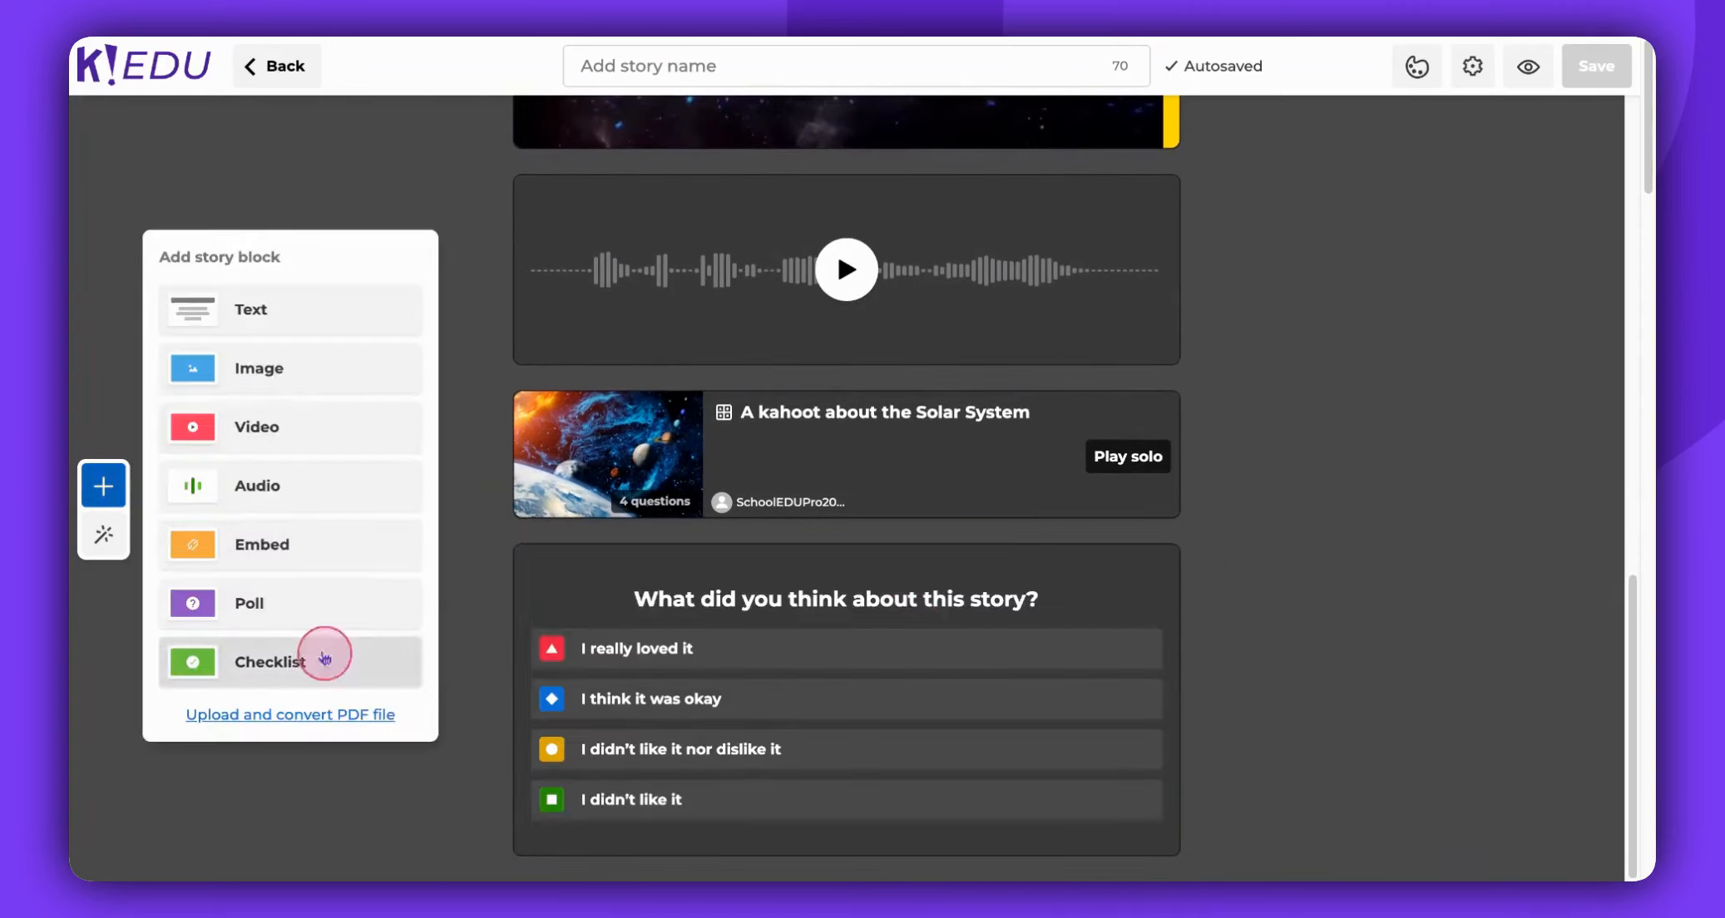
click(326, 662)
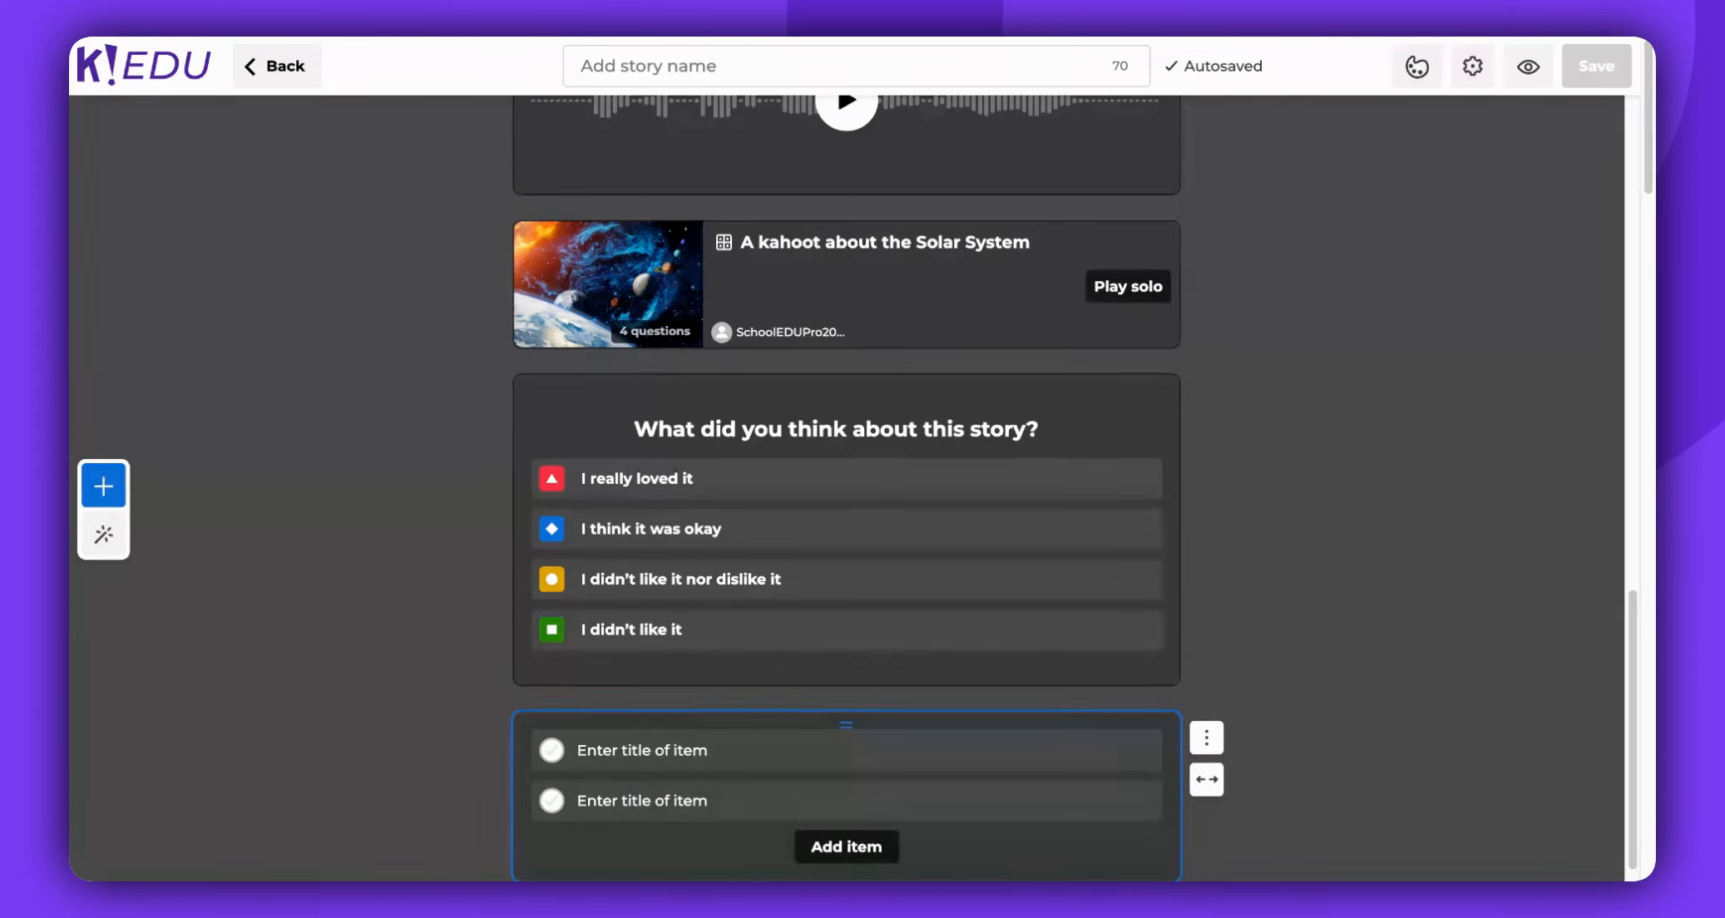
click(105, 489)
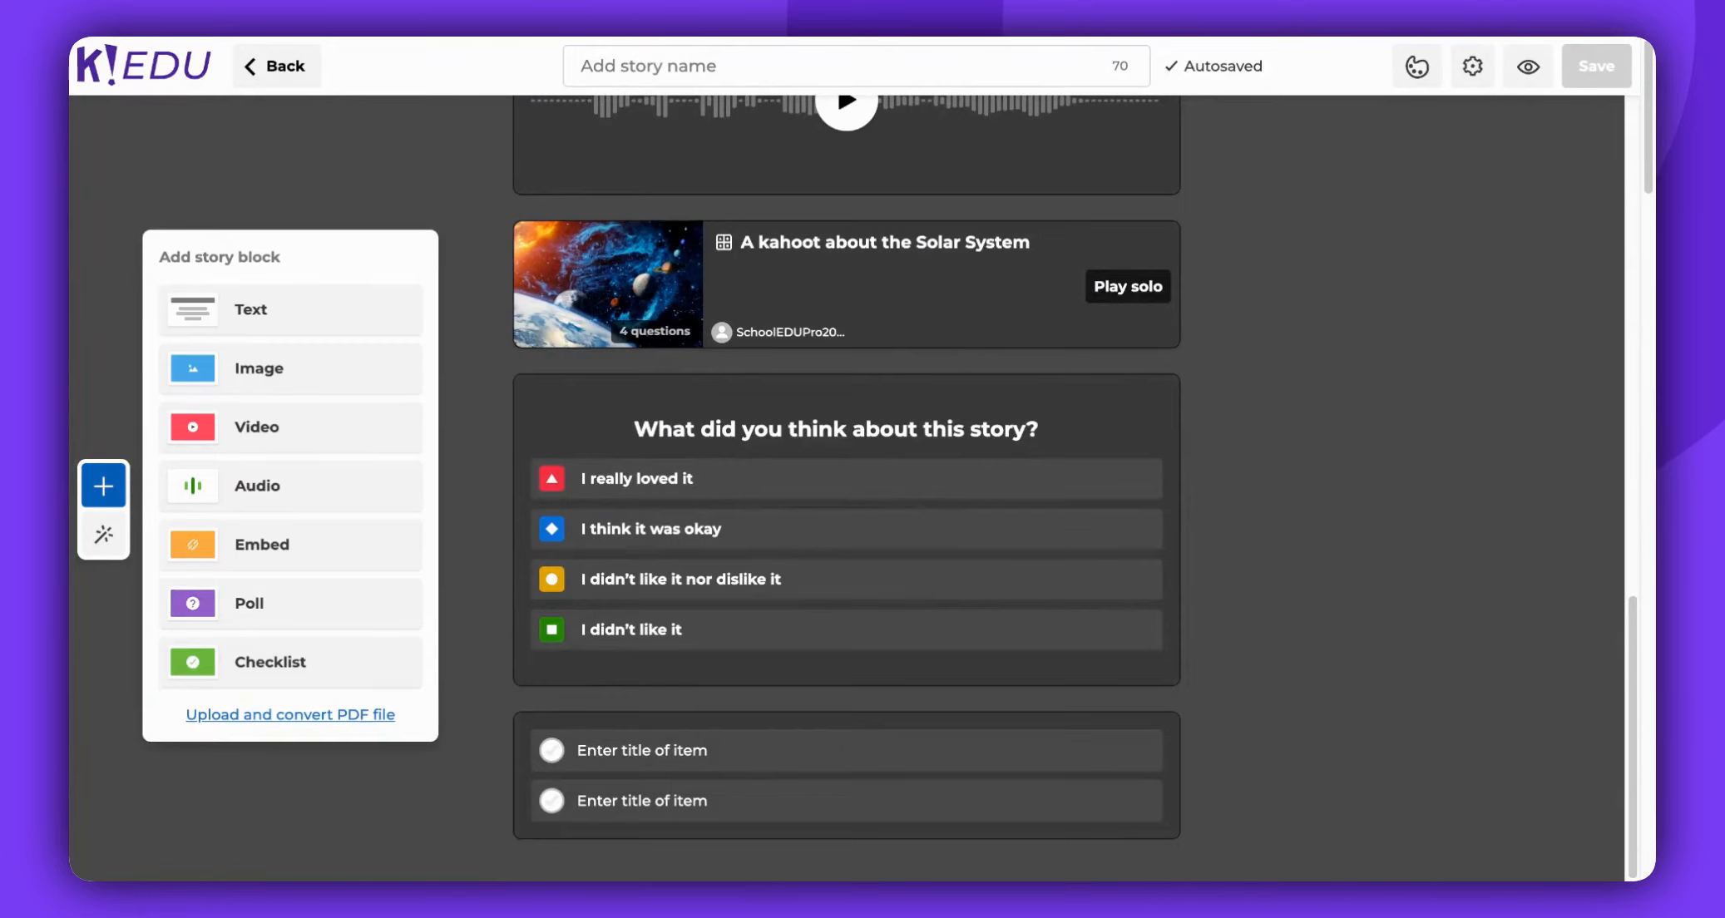
click(113, 490)
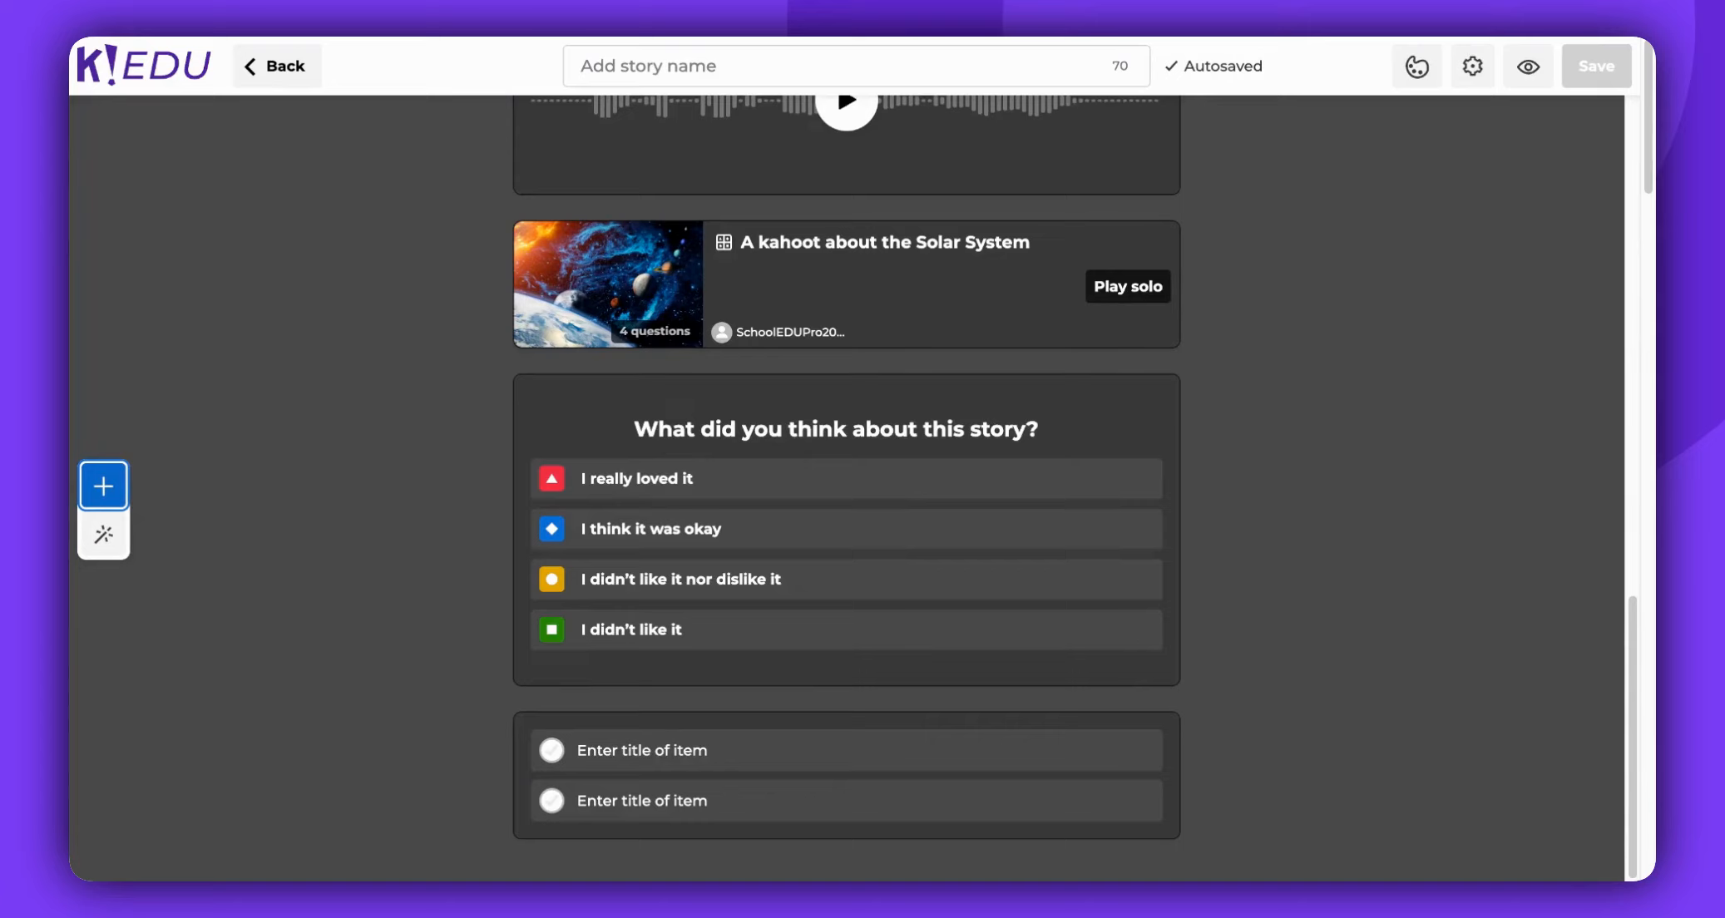
Step: Apply the Dark blue theme to the story
click(1419, 68)
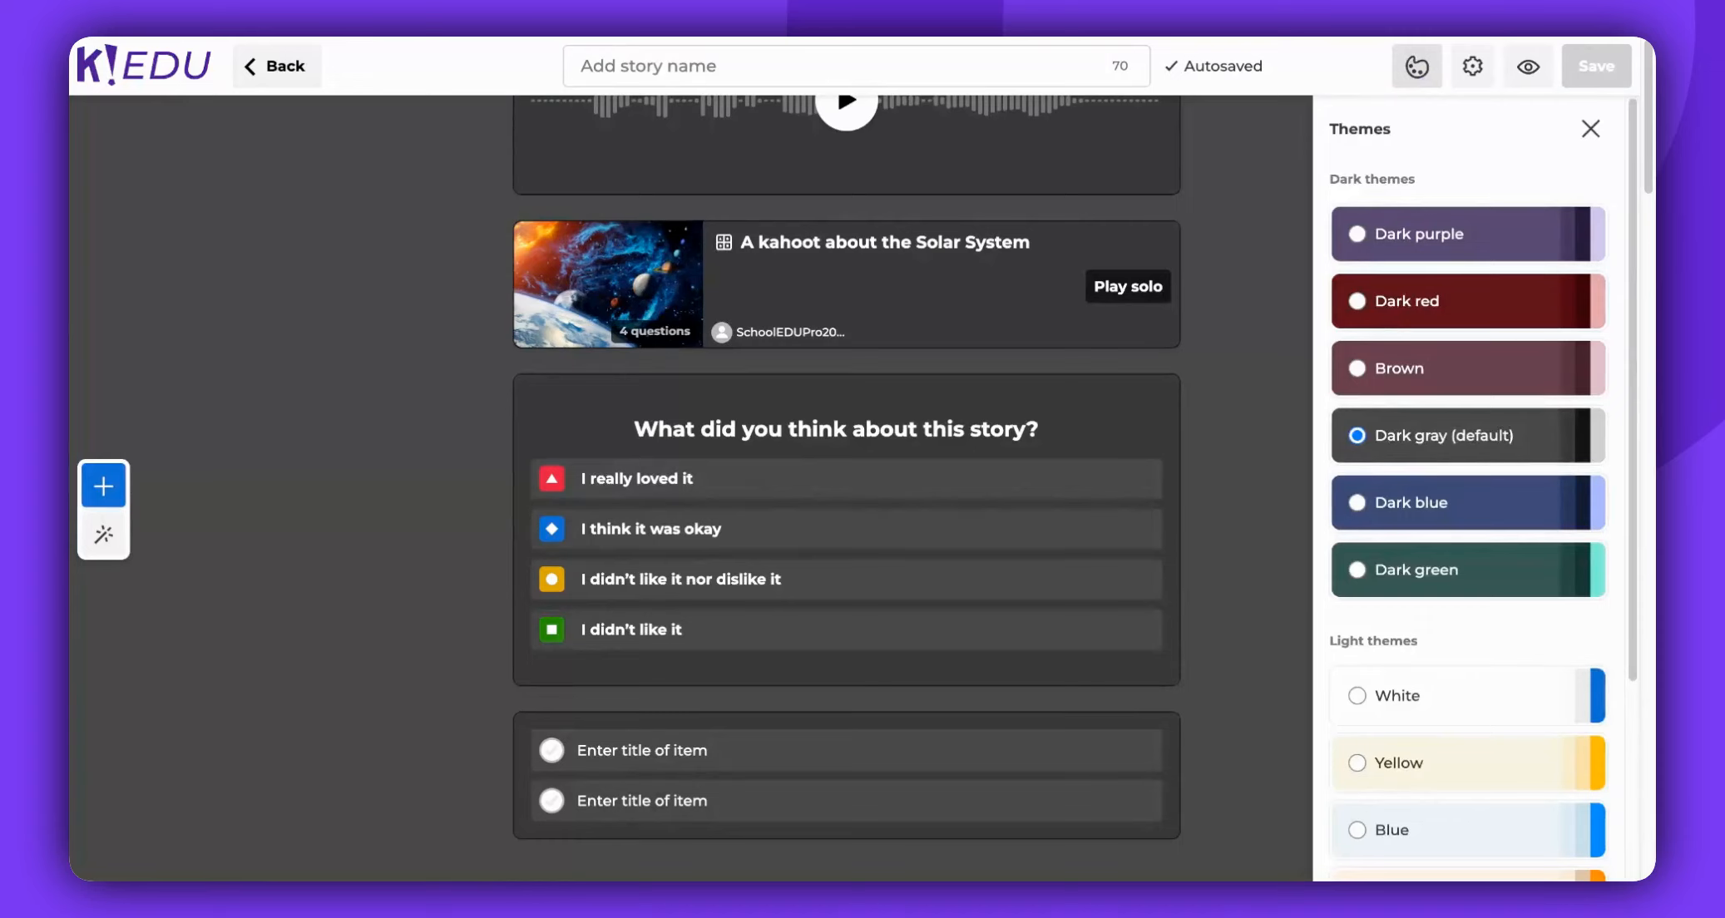
click(1501, 501)
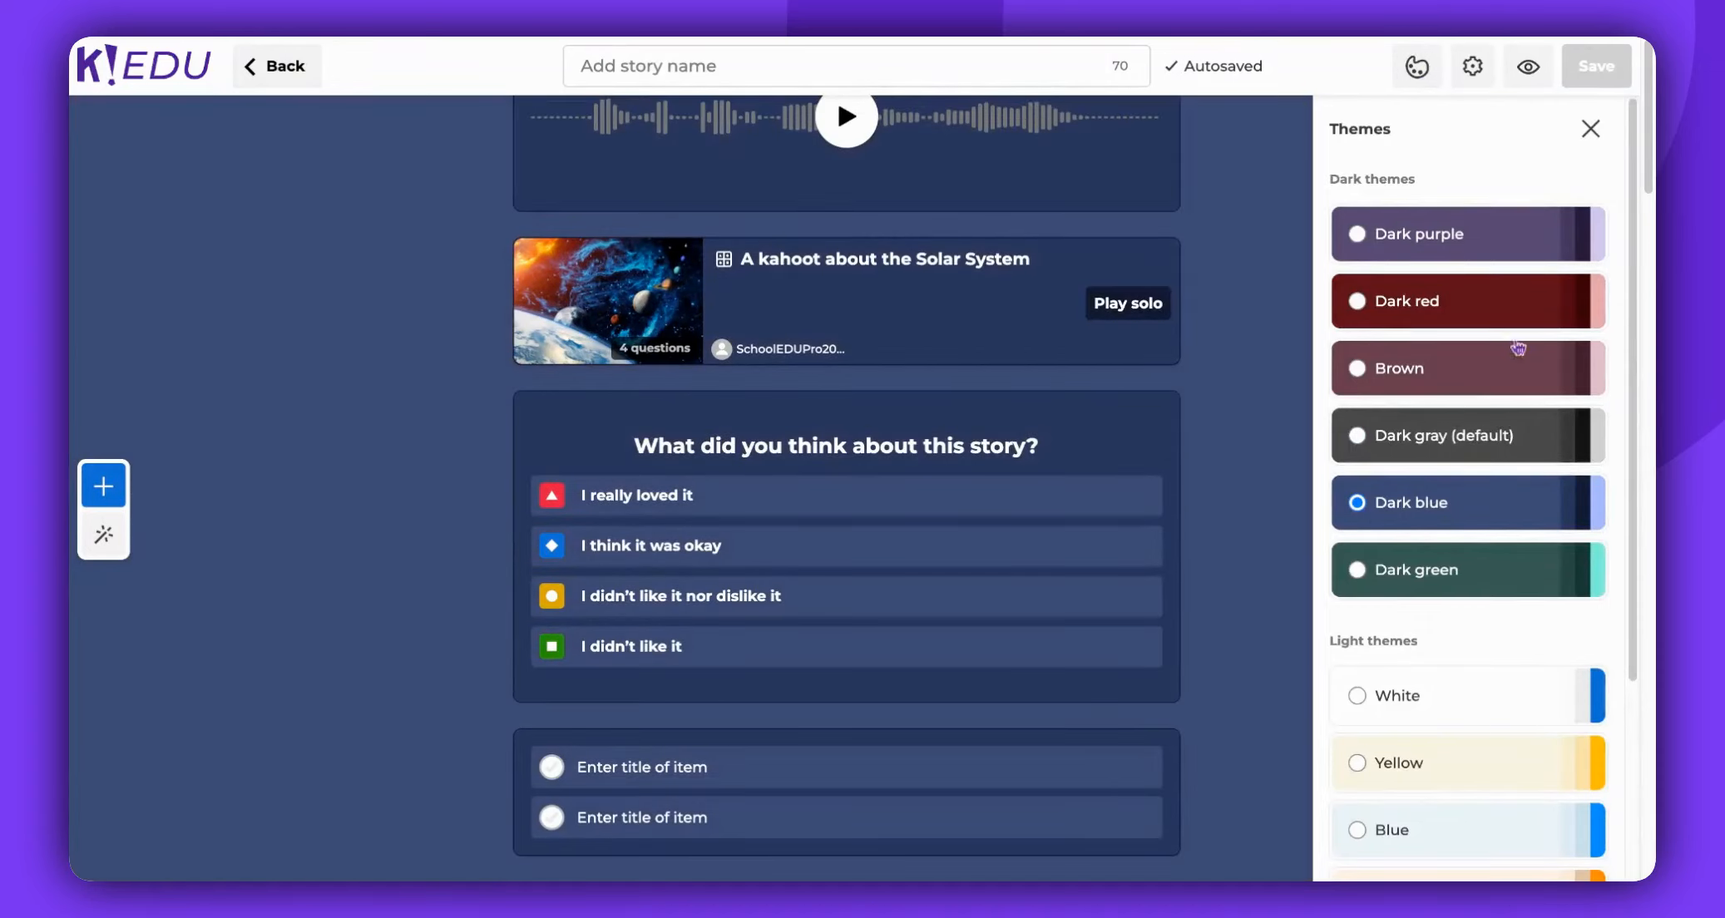
Step: Set the story's title to "About the Solar System" in the story settings
click(1473, 66)
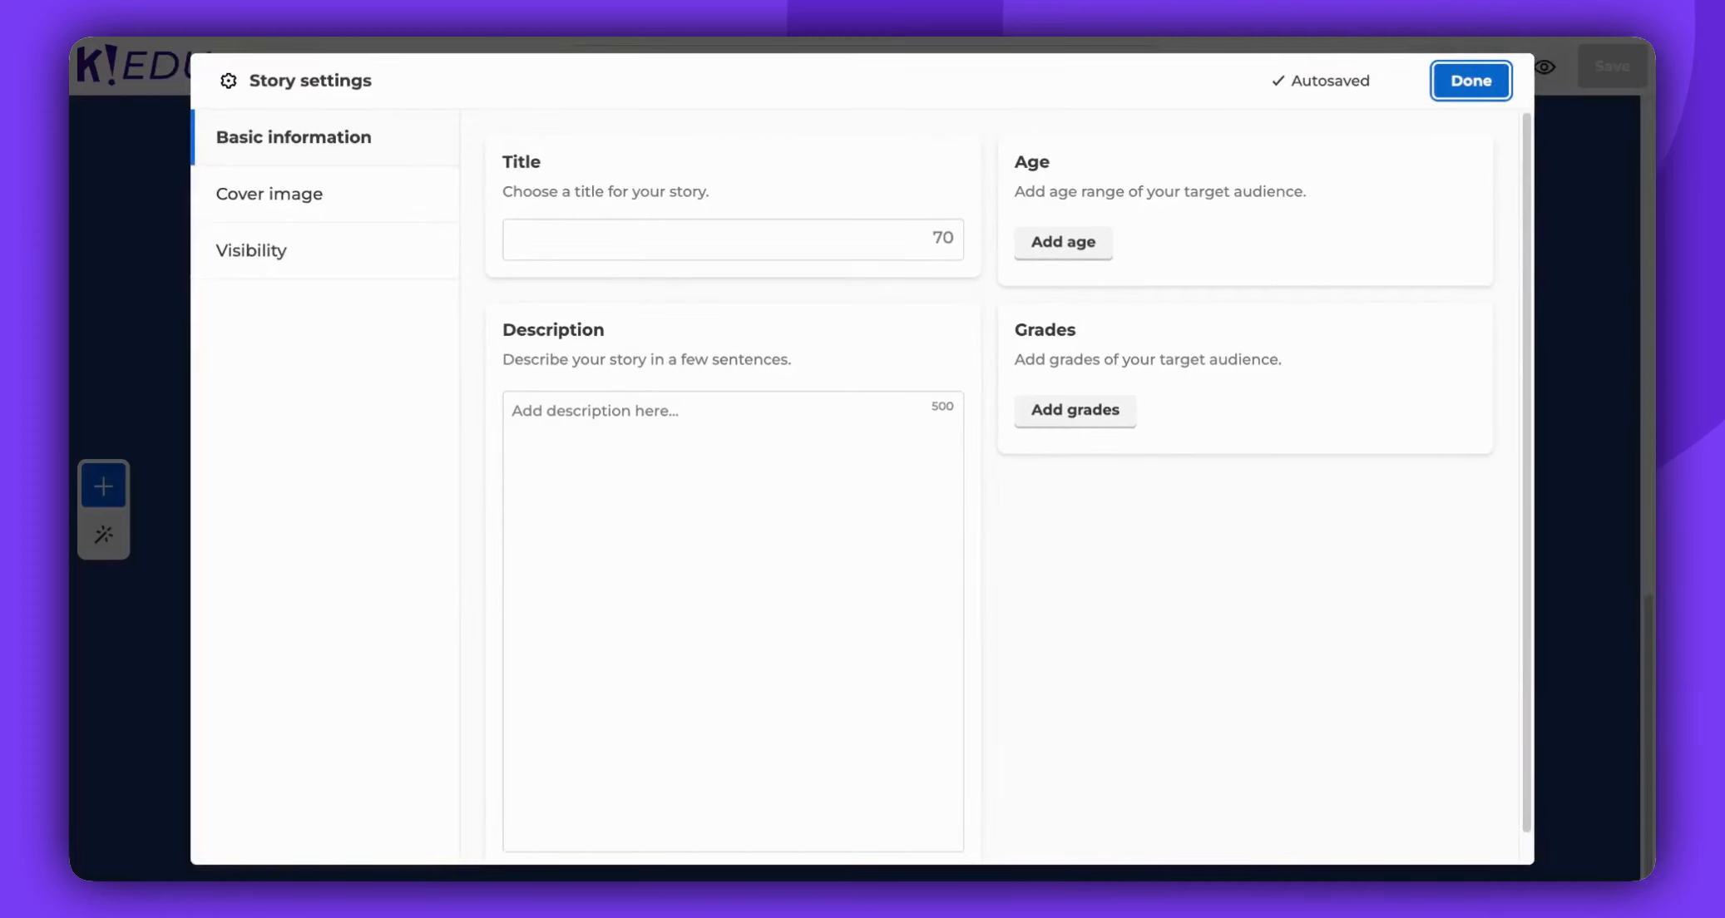
click(826, 240)
text(Ab)
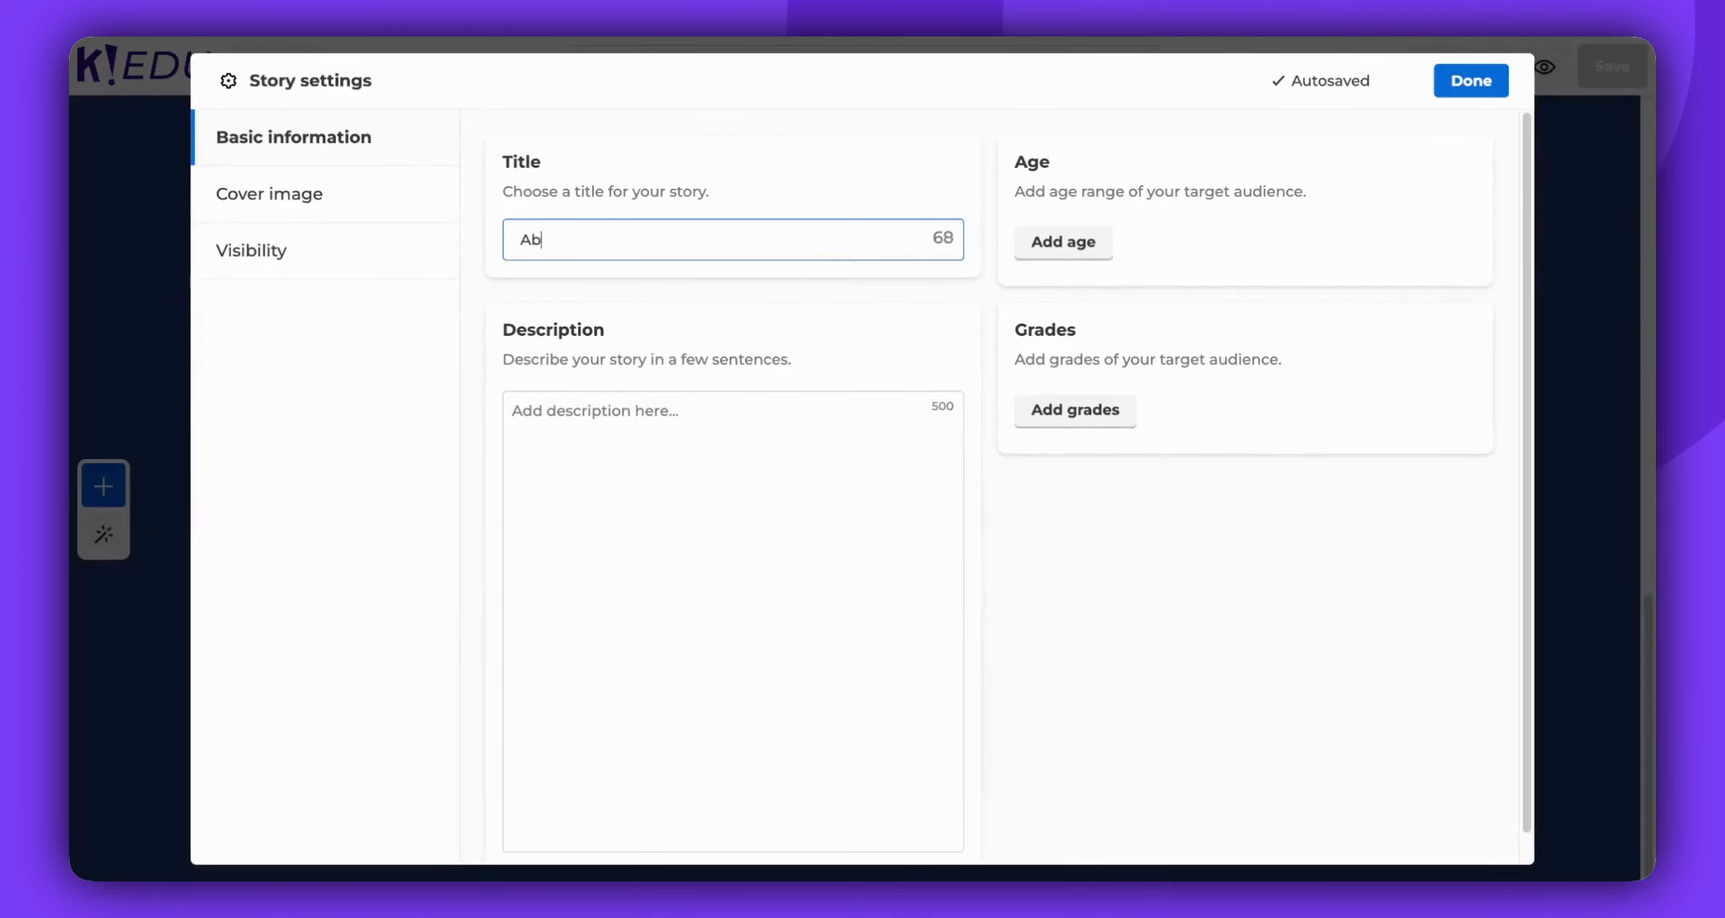
text(out the Solar System)
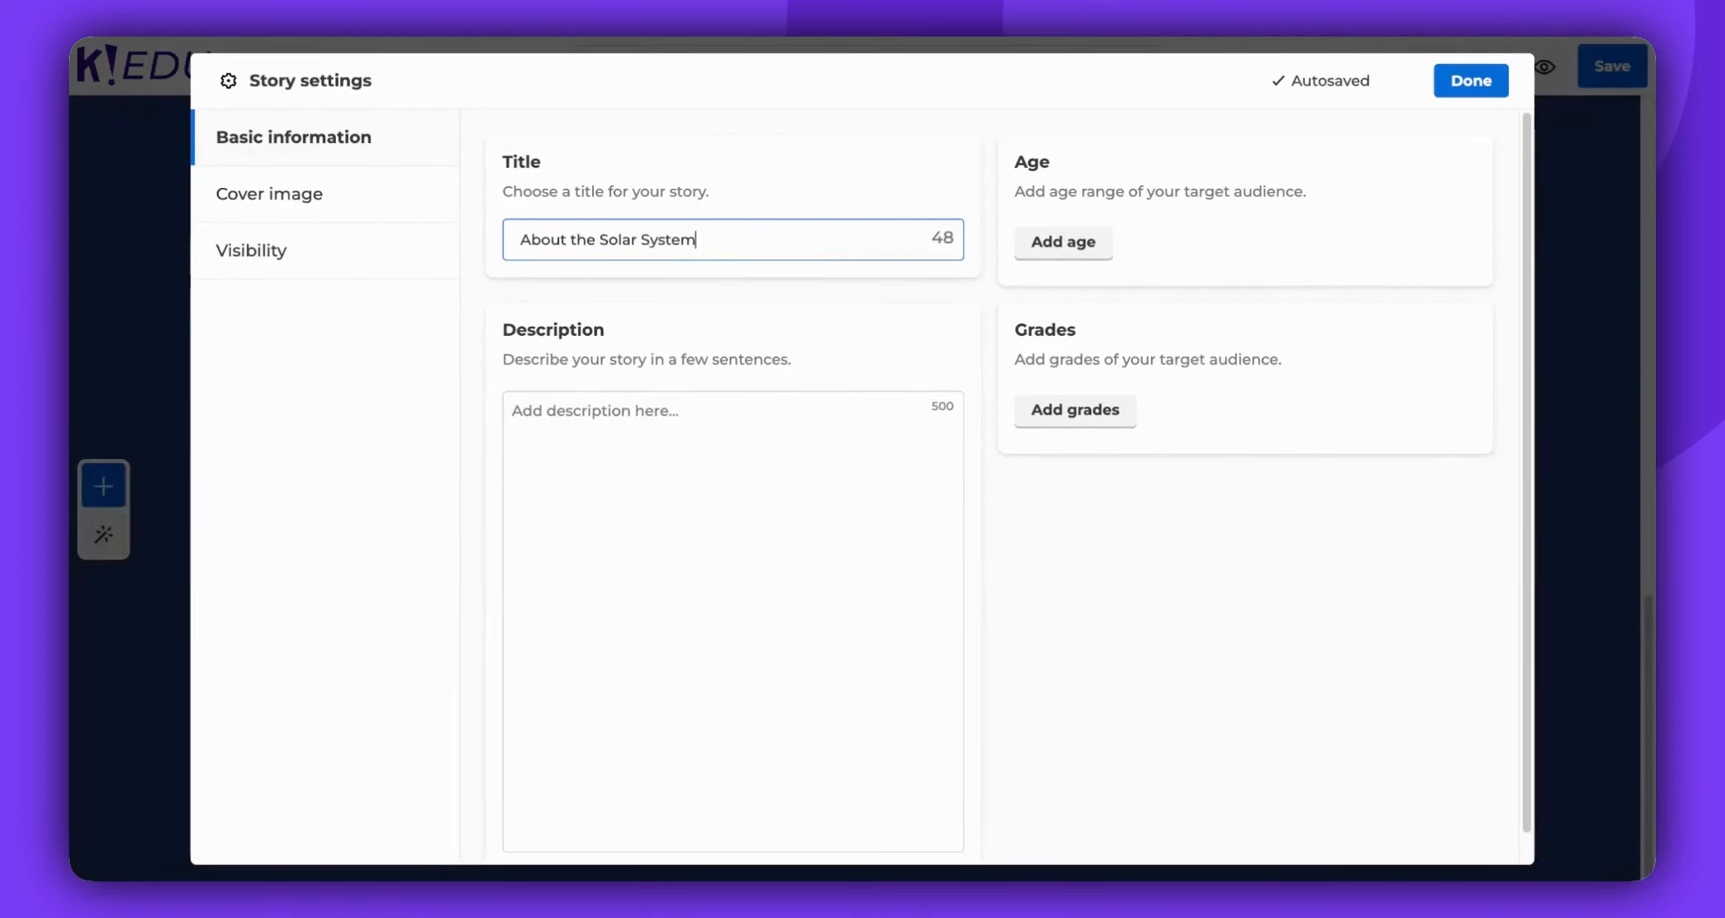
Step: Search the image library for "solar system" and set the picture of planets orbiting a small glowing sun as the cover image
click(397, 216)
click(737, 417)
click(762, 166)
text(solar system)
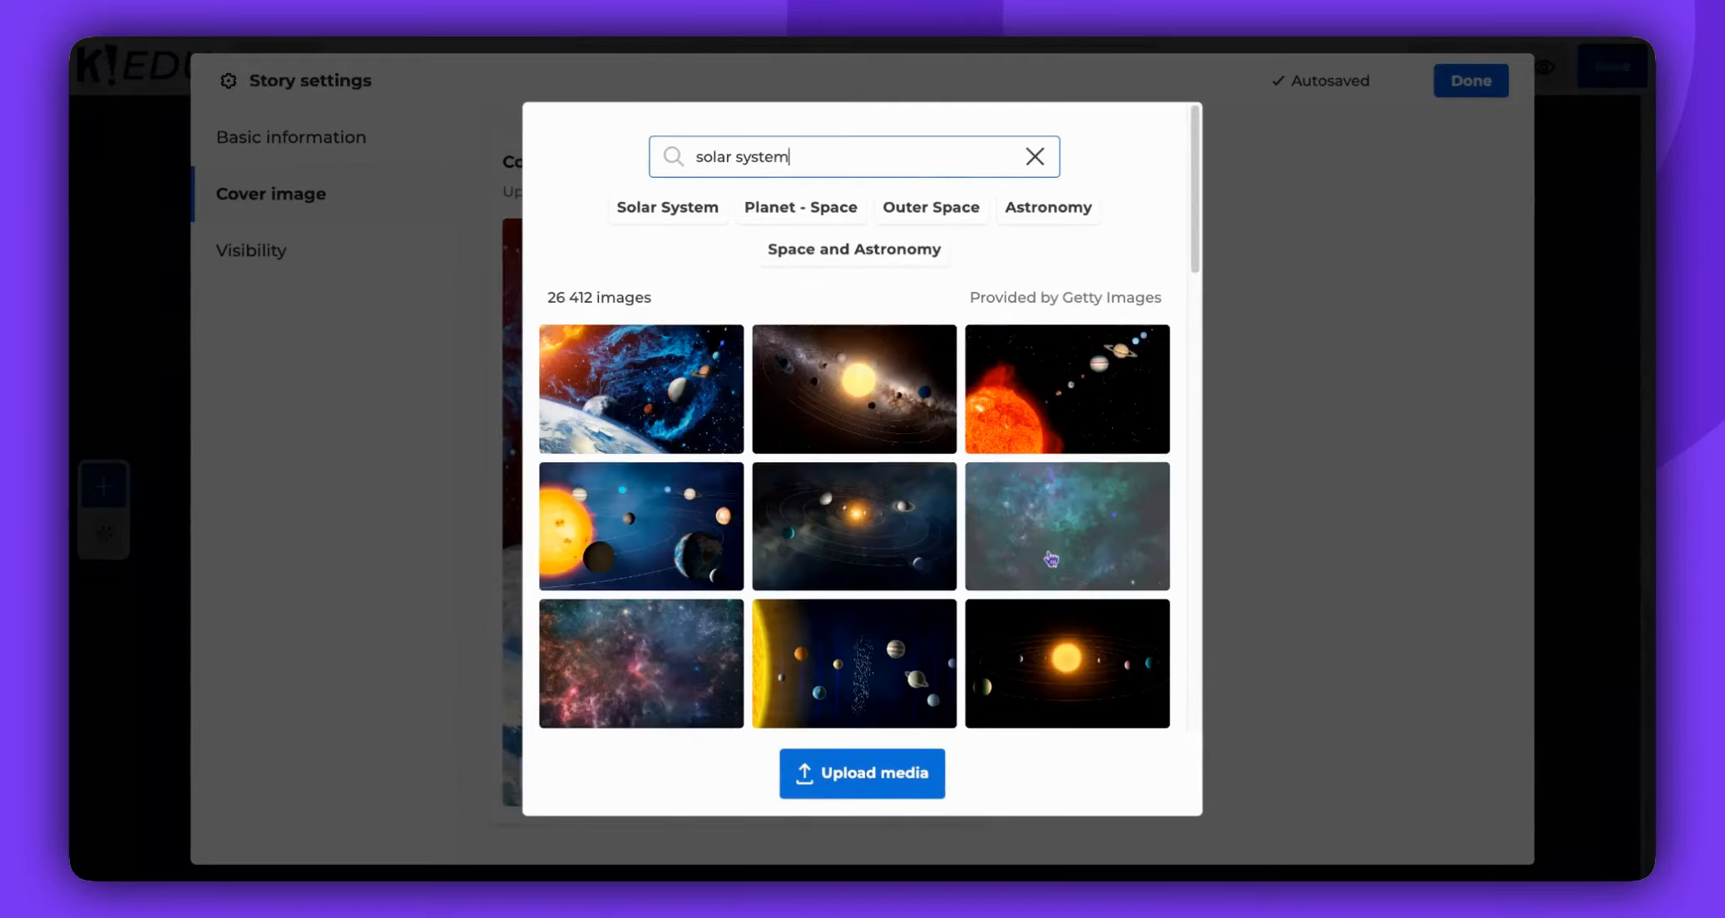
click(886, 483)
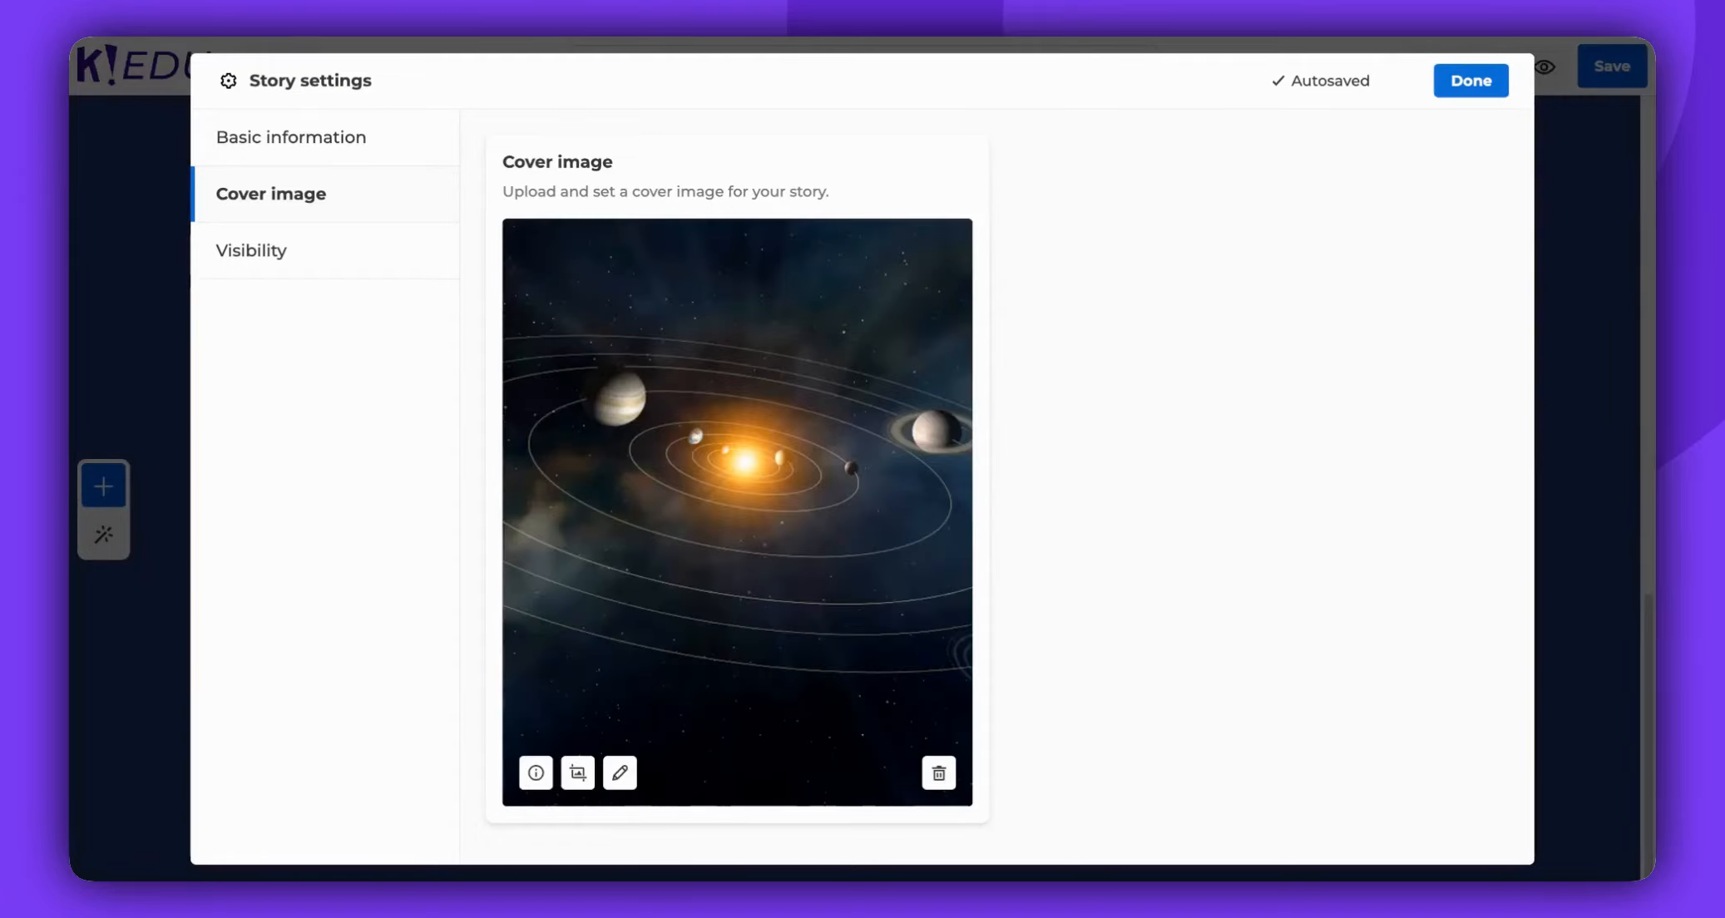
Step: Check the story's visibility setting, then finish the settings and save the story
click(385, 274)
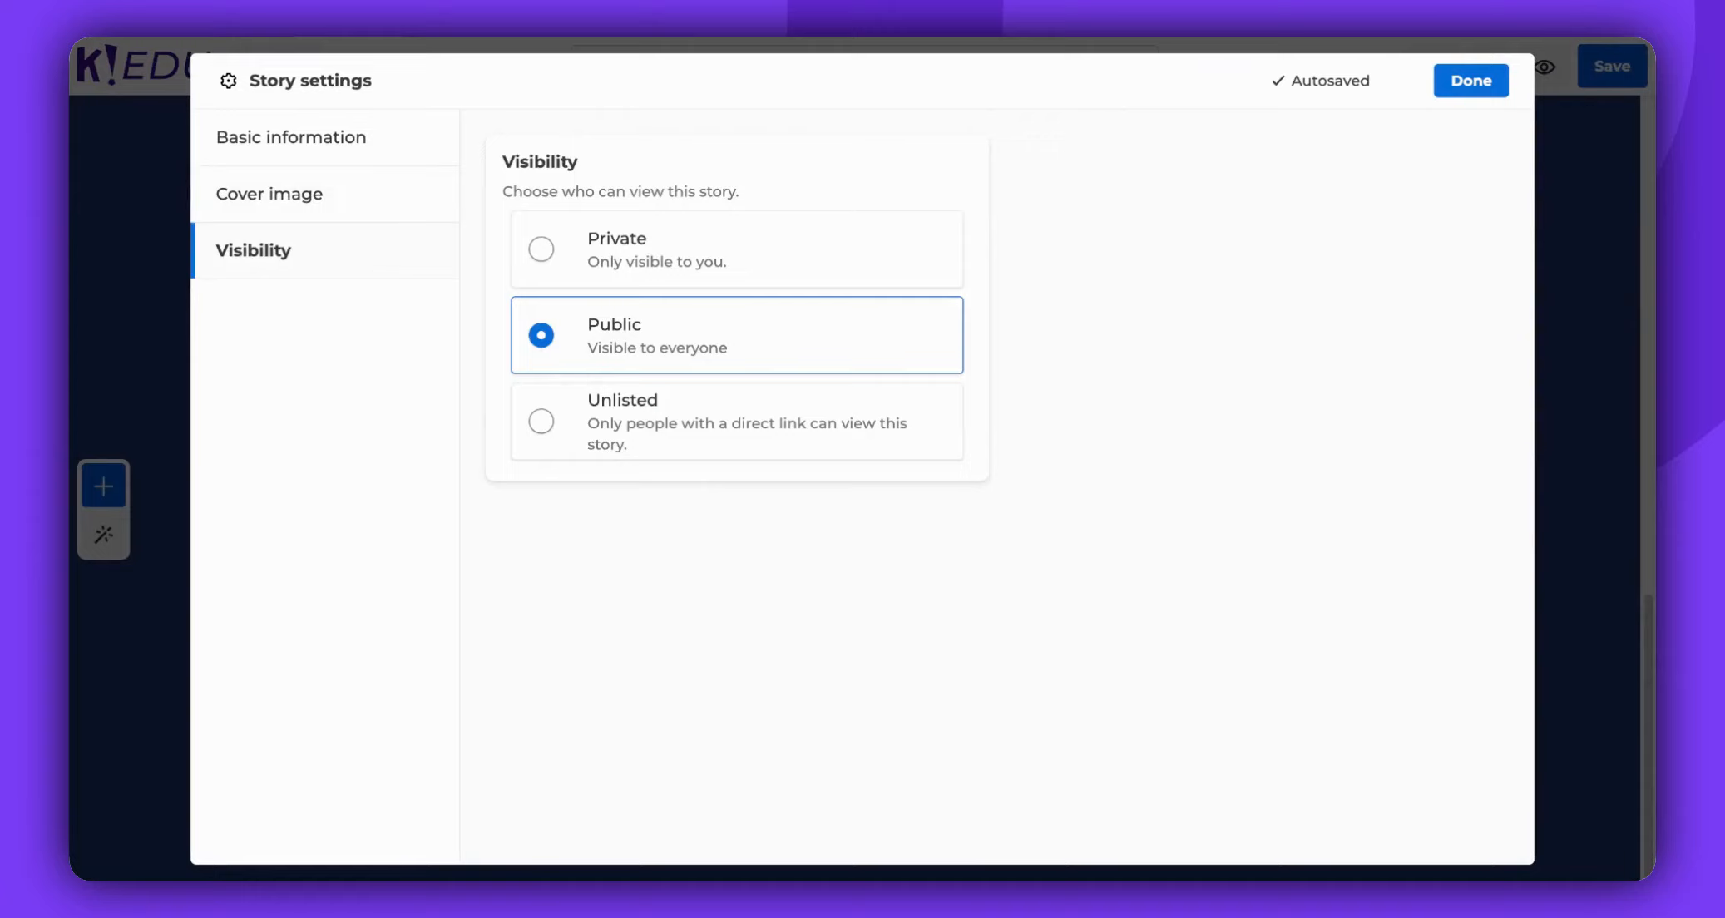
click(1472, 81)
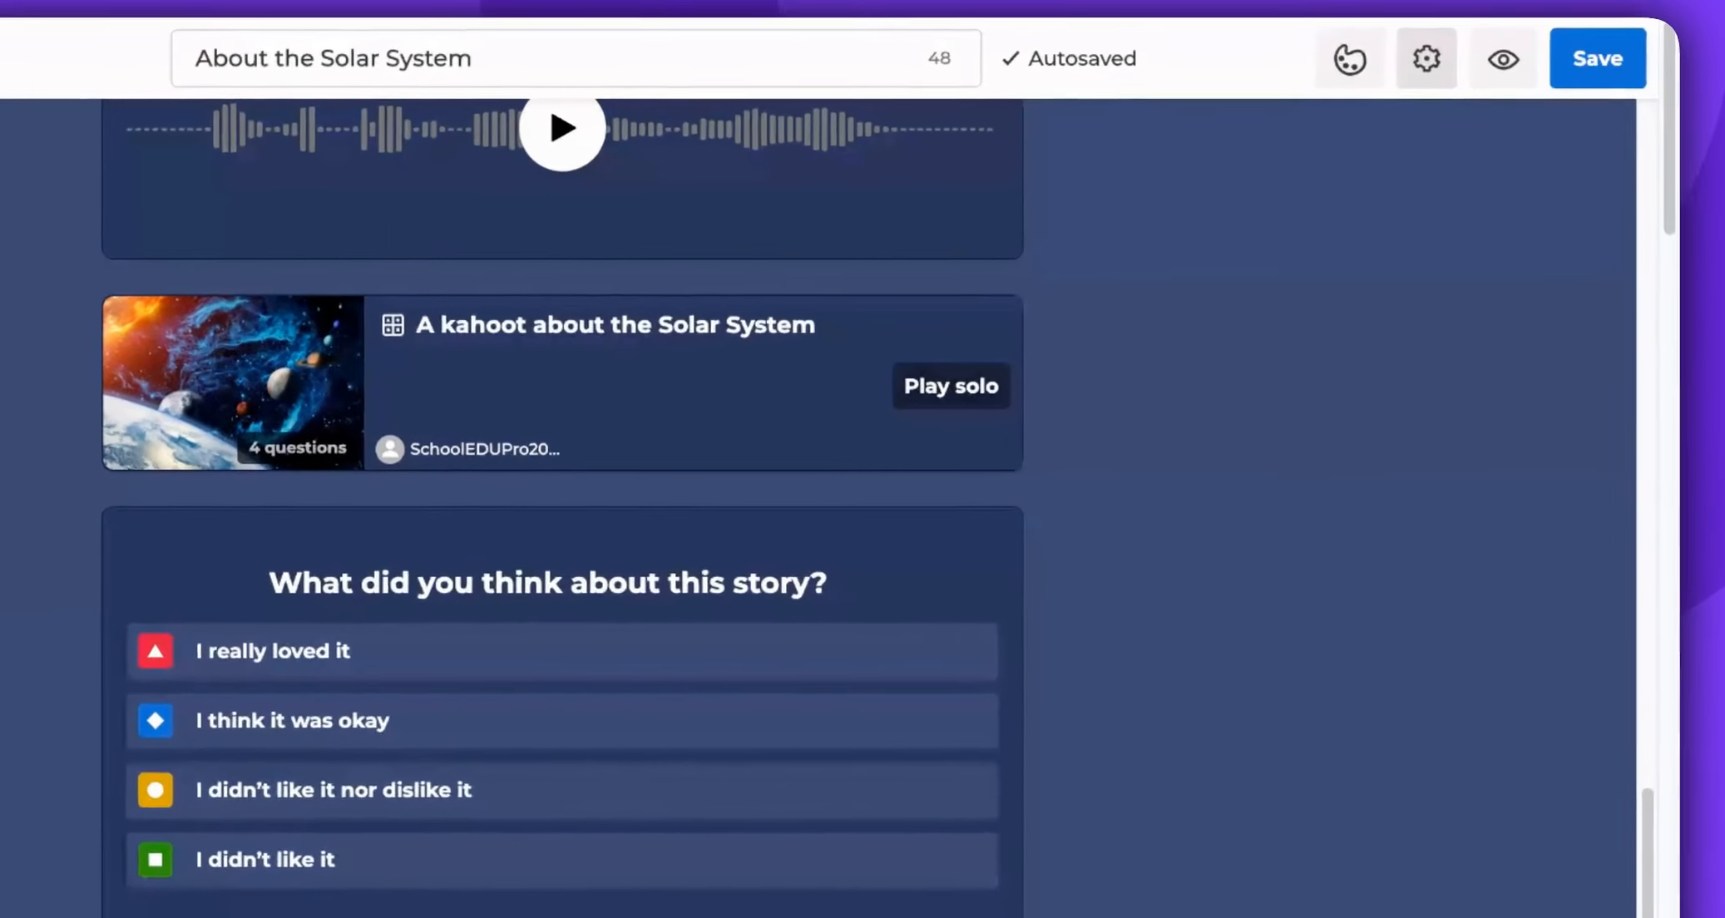
click(1598, 62)
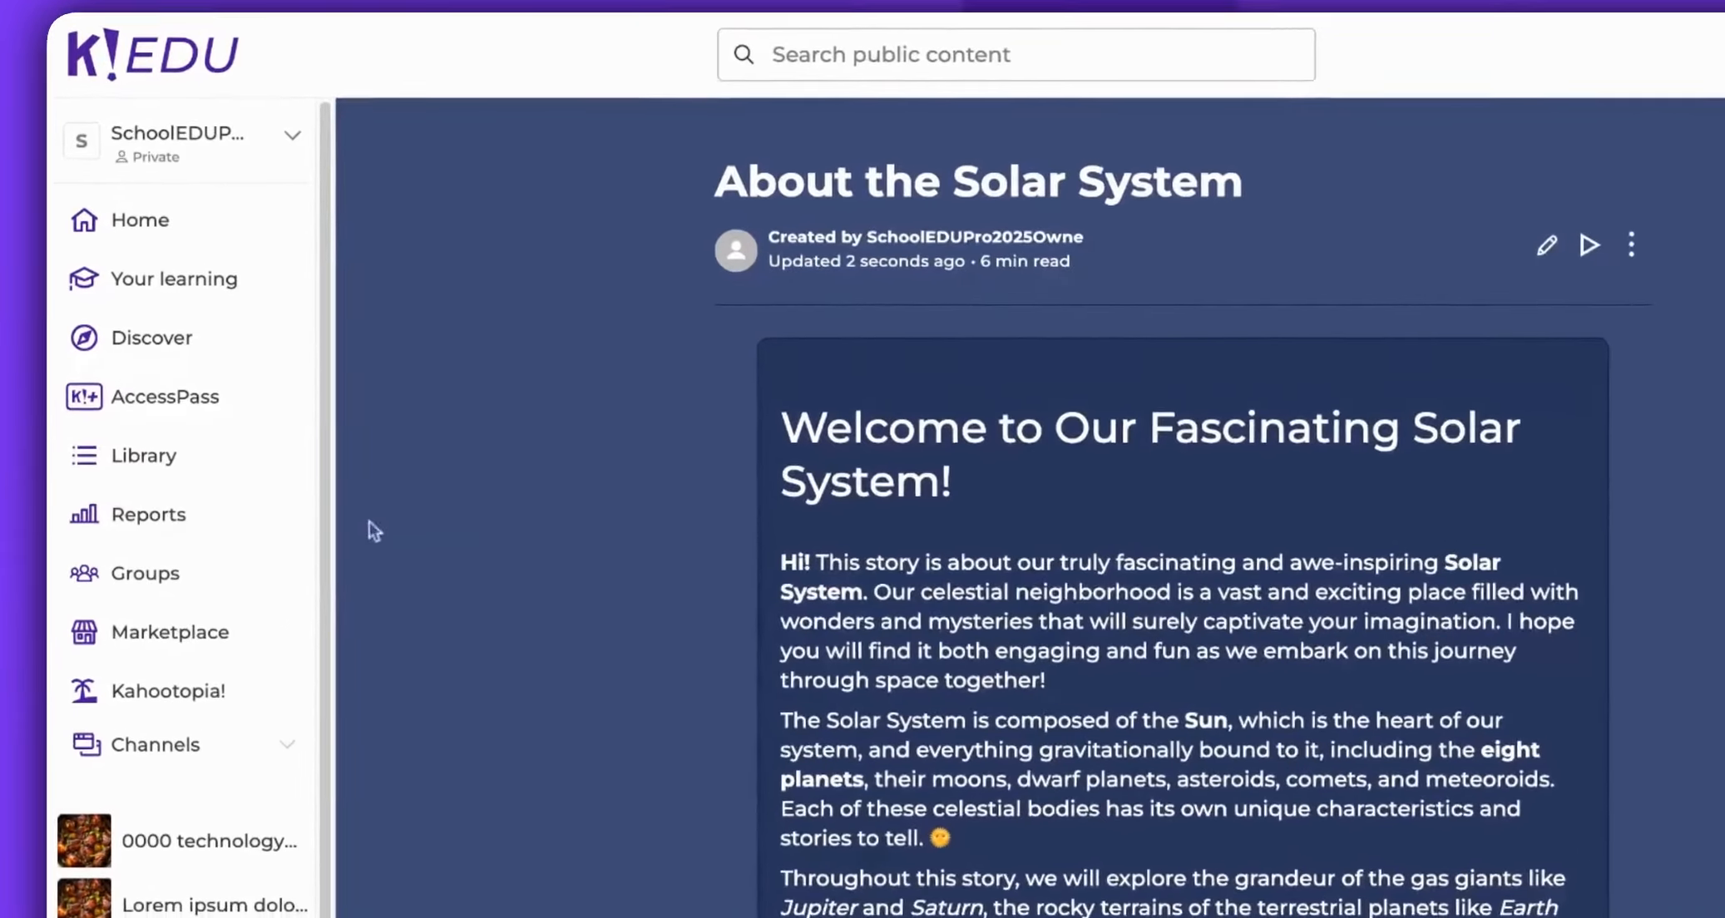
Step: Show the stories stored in the library
click(145, 384)
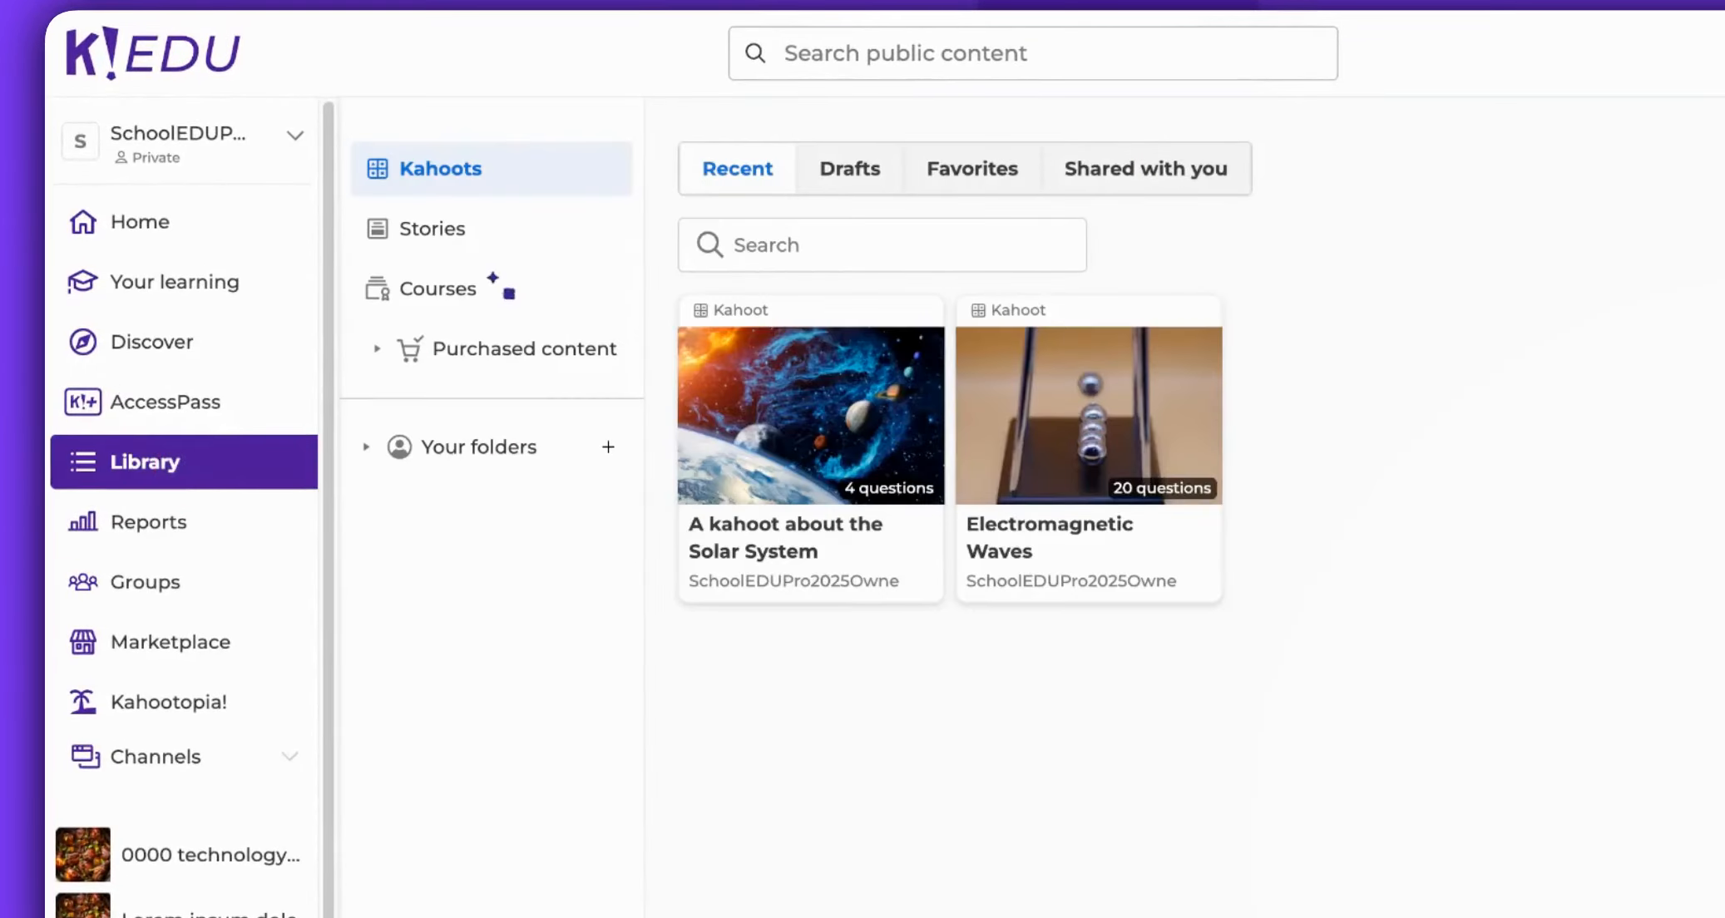
click(512, 232)
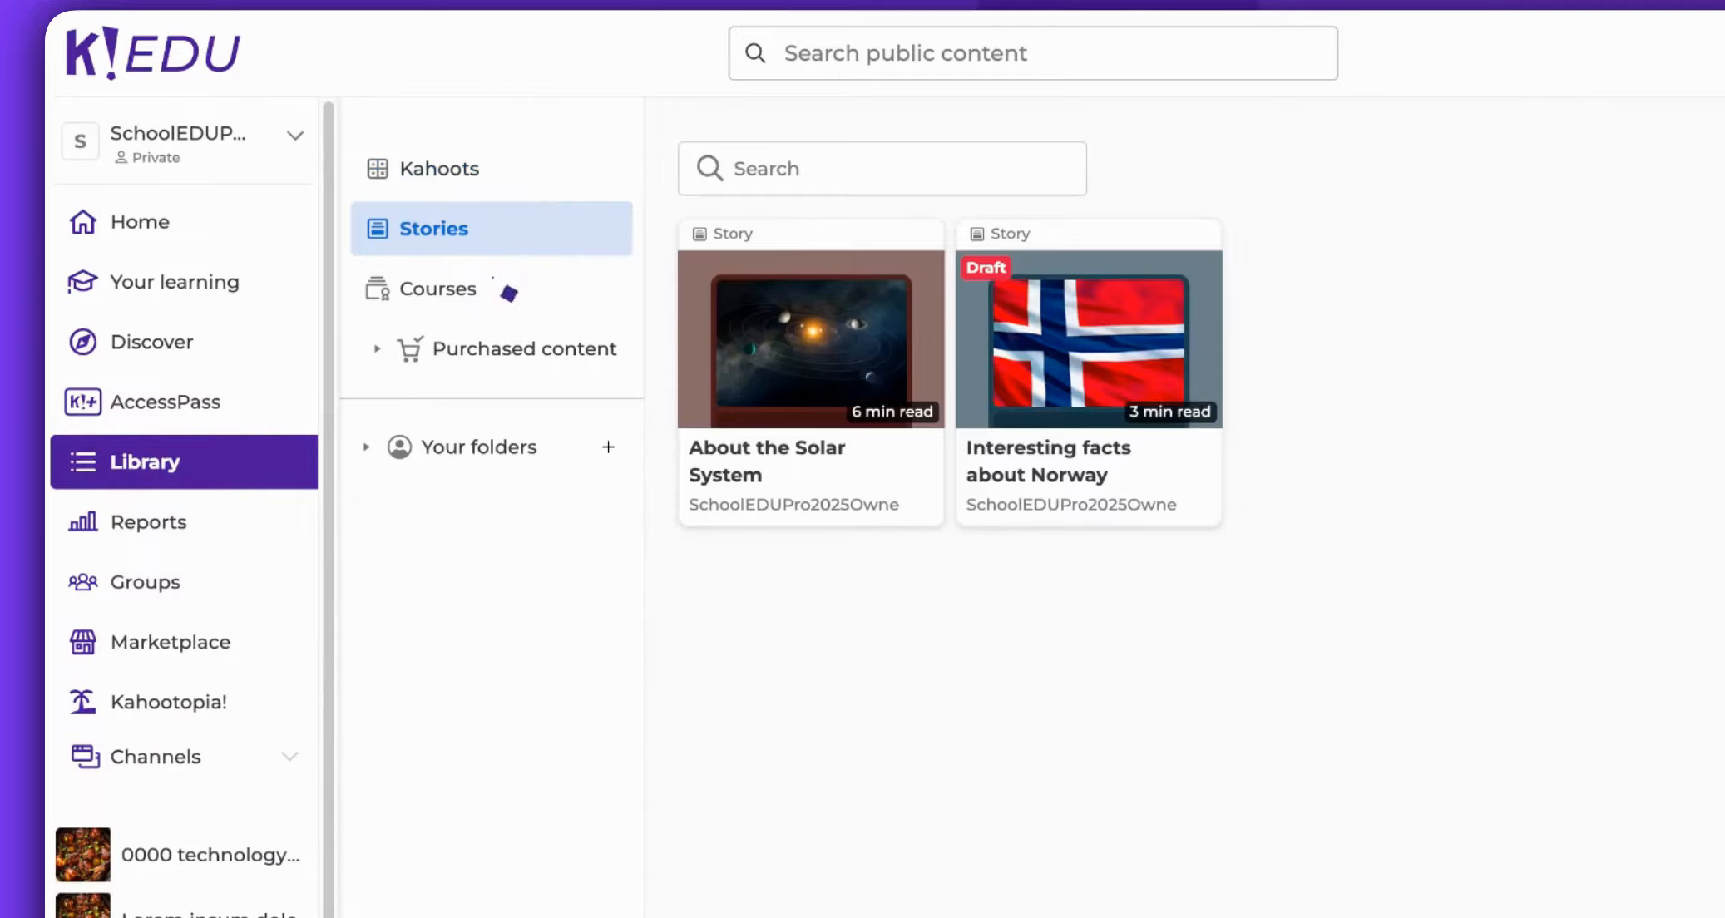